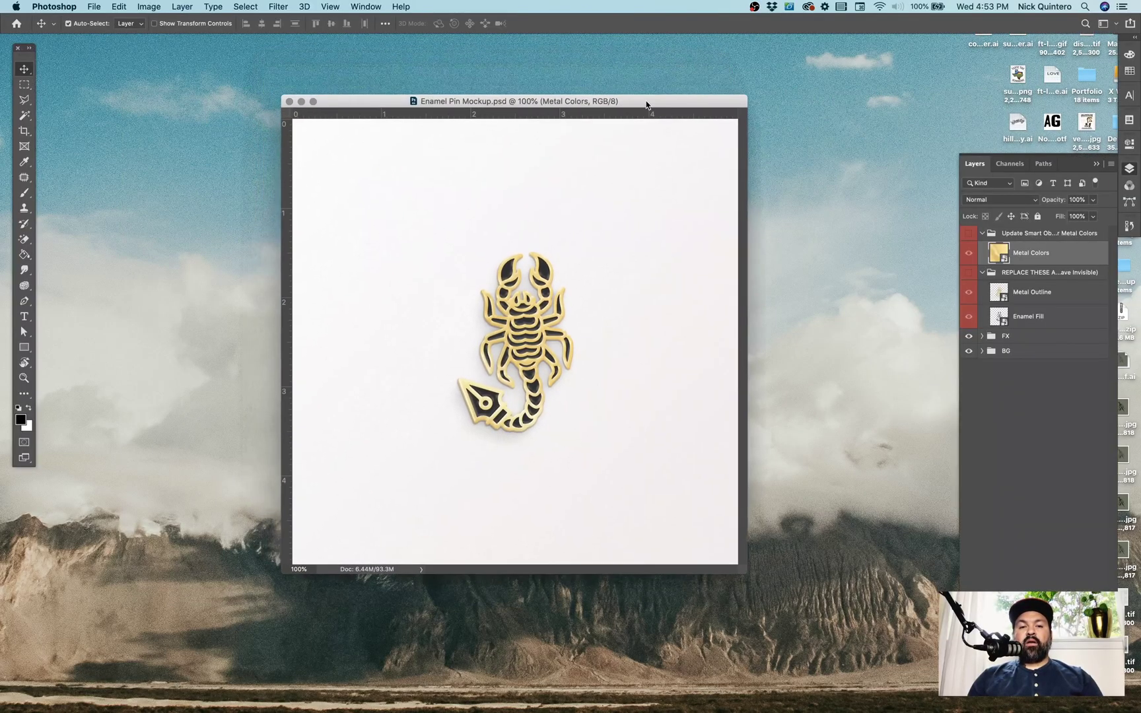
# Shift the mockup window left and briefly expand the BG group to check its layers.
pyautogui.moveTo(647, 105); pyautogui.dragTo(632, 102)
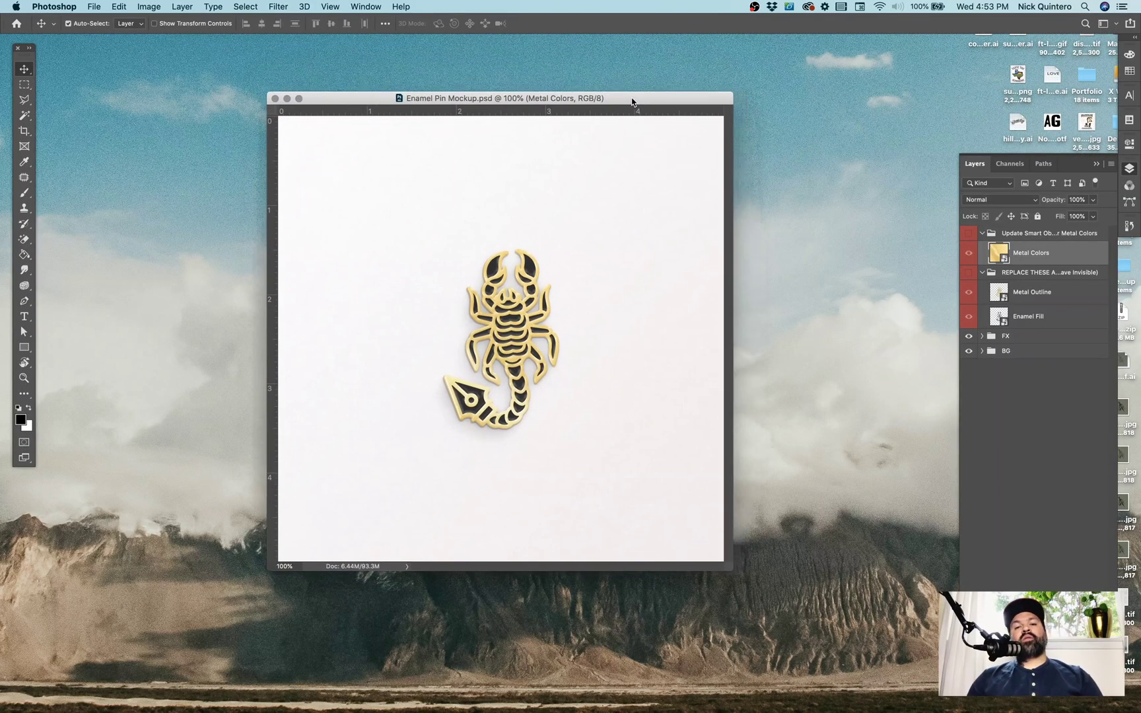
pyautogui.click(982, 351)
pyautogui.click(983, 350)
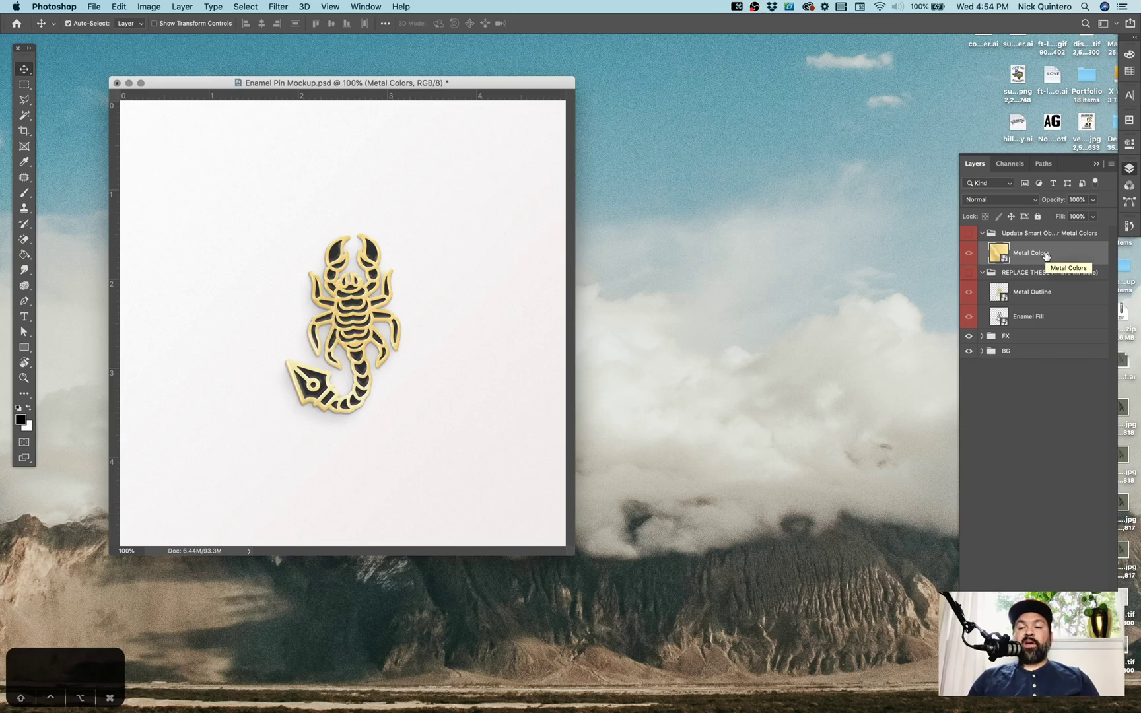
pyautogui.moveTo(543, 85); pyautogui.dragTo(491, 78)
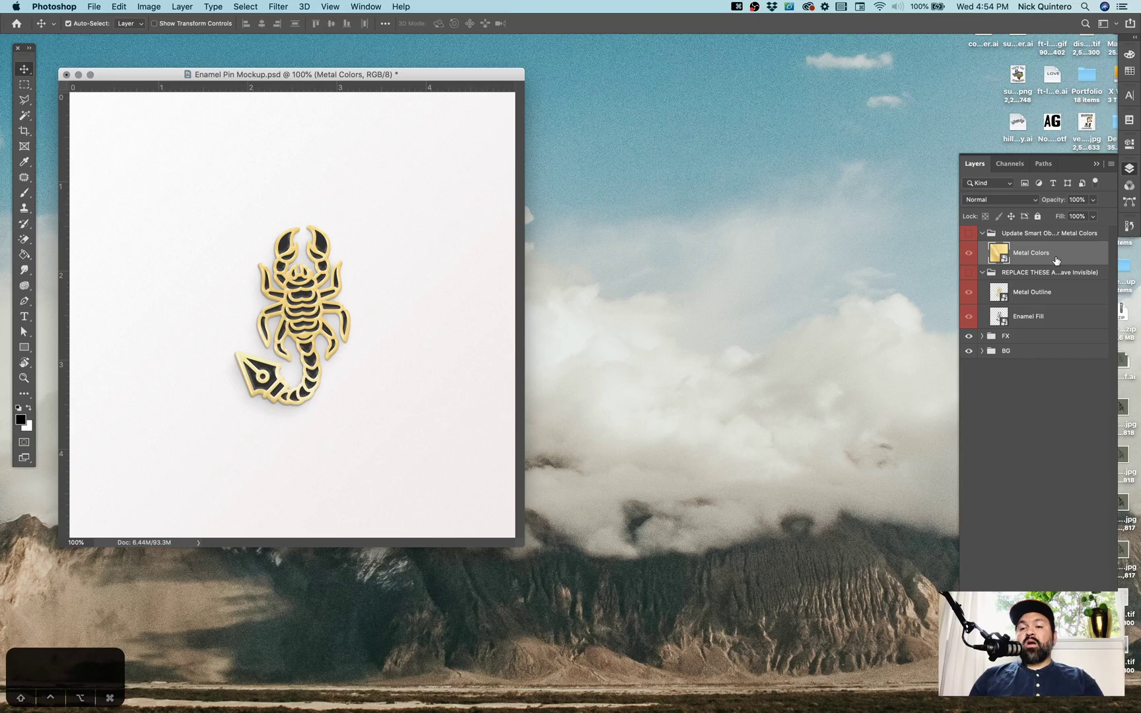
# Open the Enamel Fill smart object in its own floating window at 50% zoom.
pyautogui.click(1031, 320)
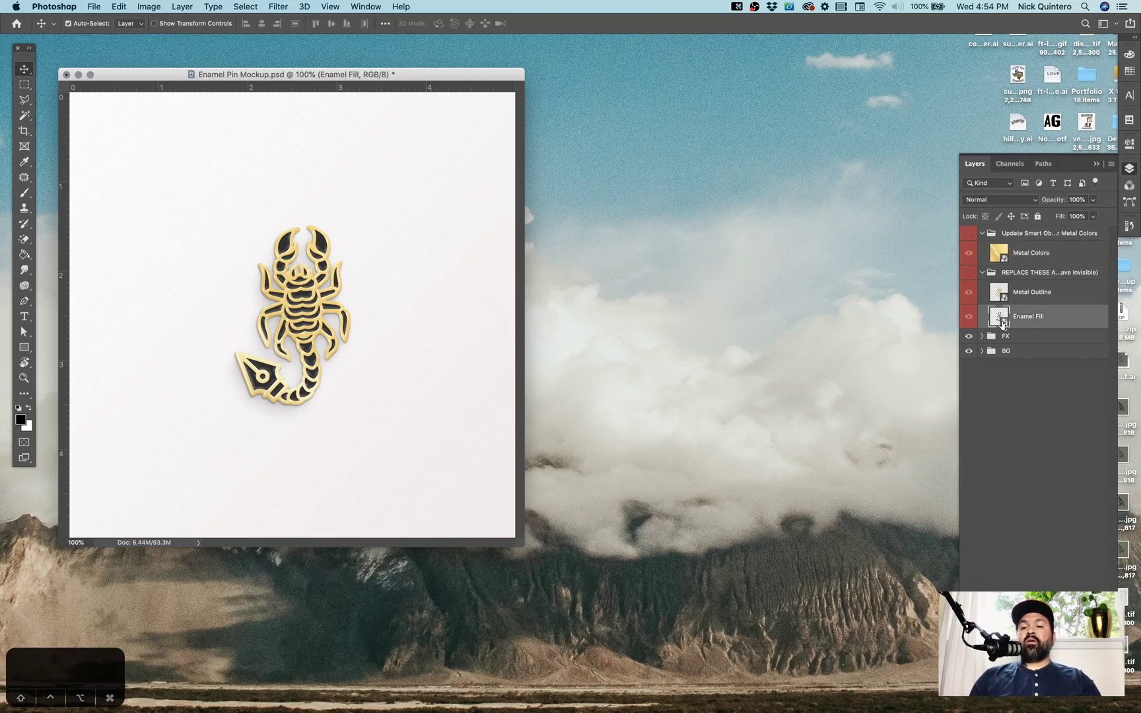
pyautogui.doubleClick(1001, 317)
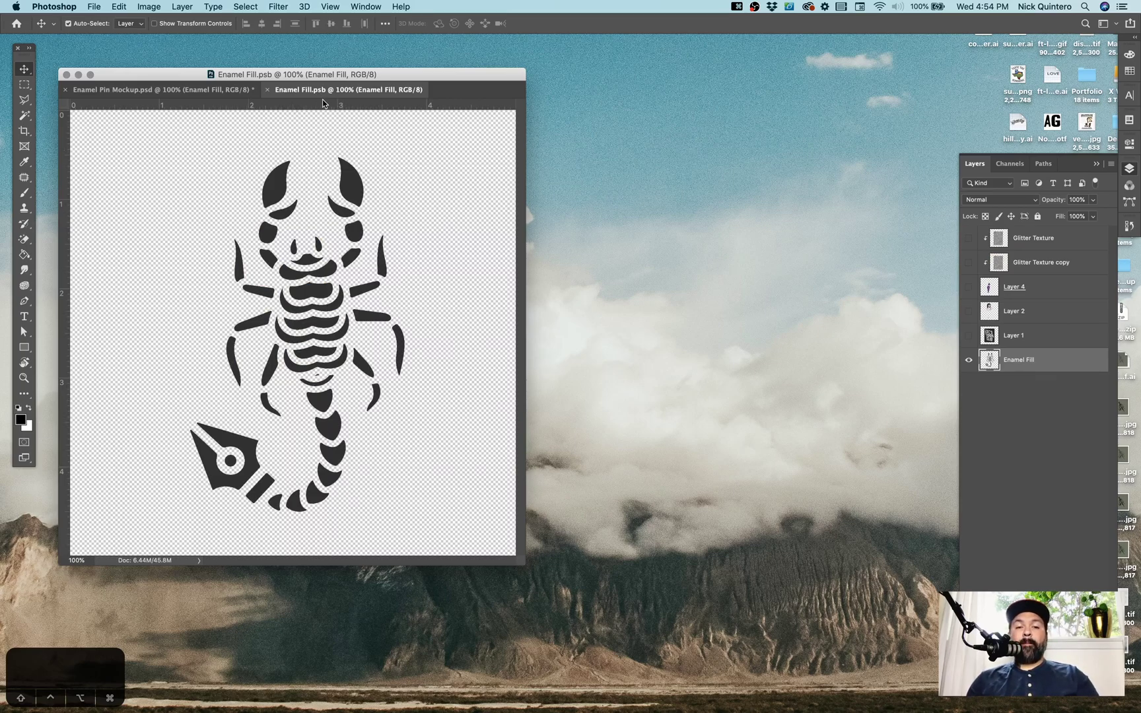
pyautogui.moveTo(318, 92); pyautogui.dragTo(591, 64)
pyautogui.press('super+minus')
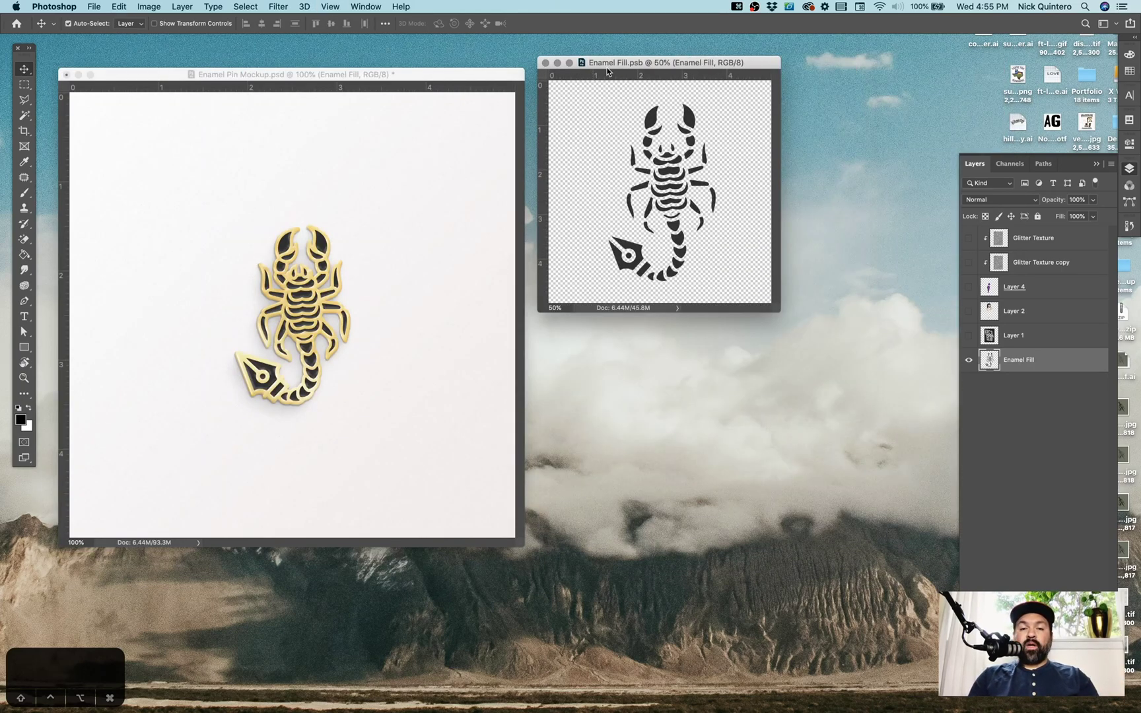
pyautogui.click(495, 84)
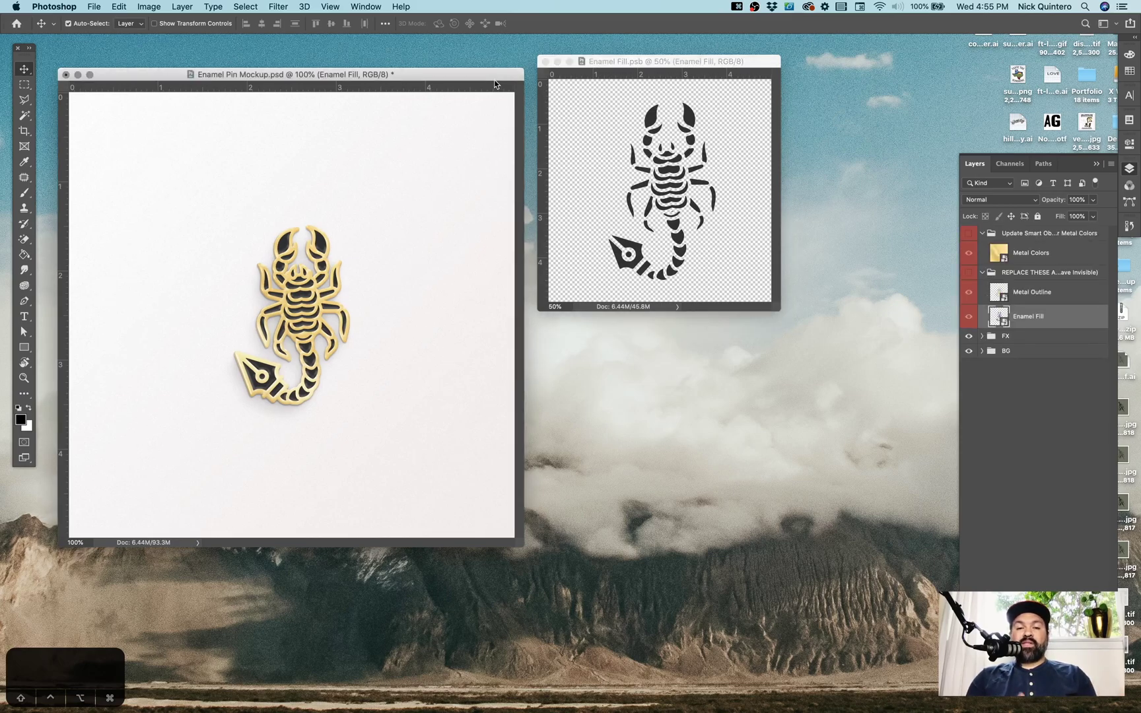
# Open the Metal Outline smart object in a floating window at 50% zoom.
pyautogui.doubleClick(999, 292)
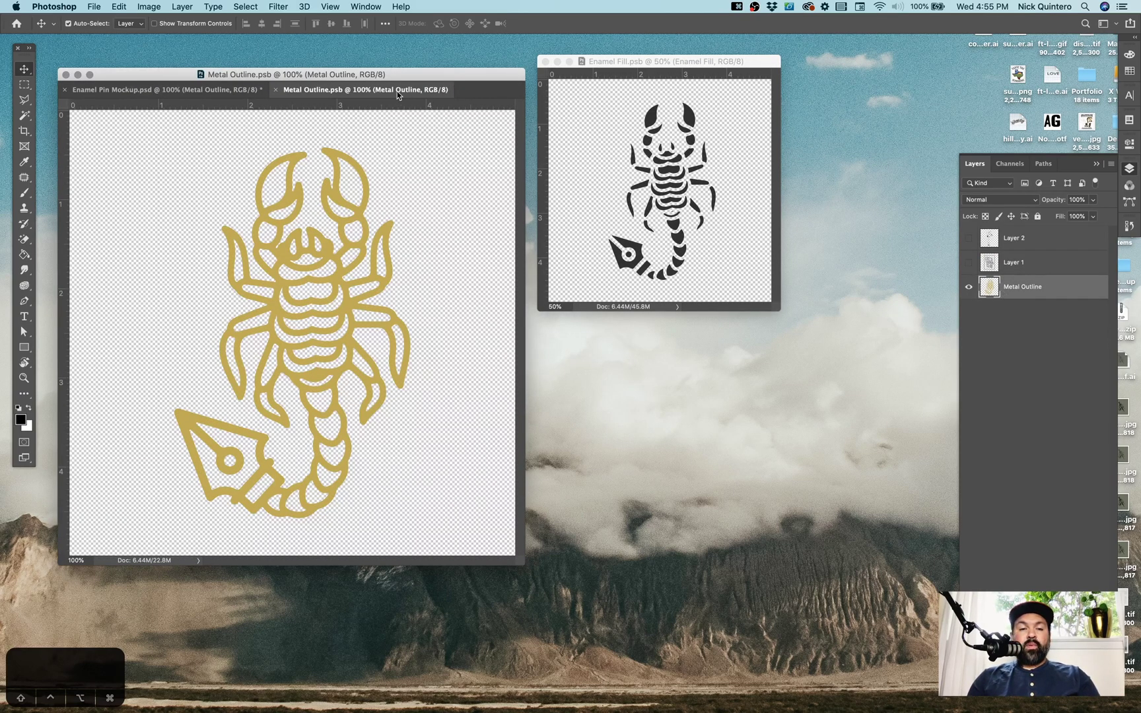
pyautogui.moveTo(394, 92); pyautogui.dragTo(681, 344)
pyautogui.press('super+minus')
pyautogui.press('super+minus')
pyautogui.press('v')
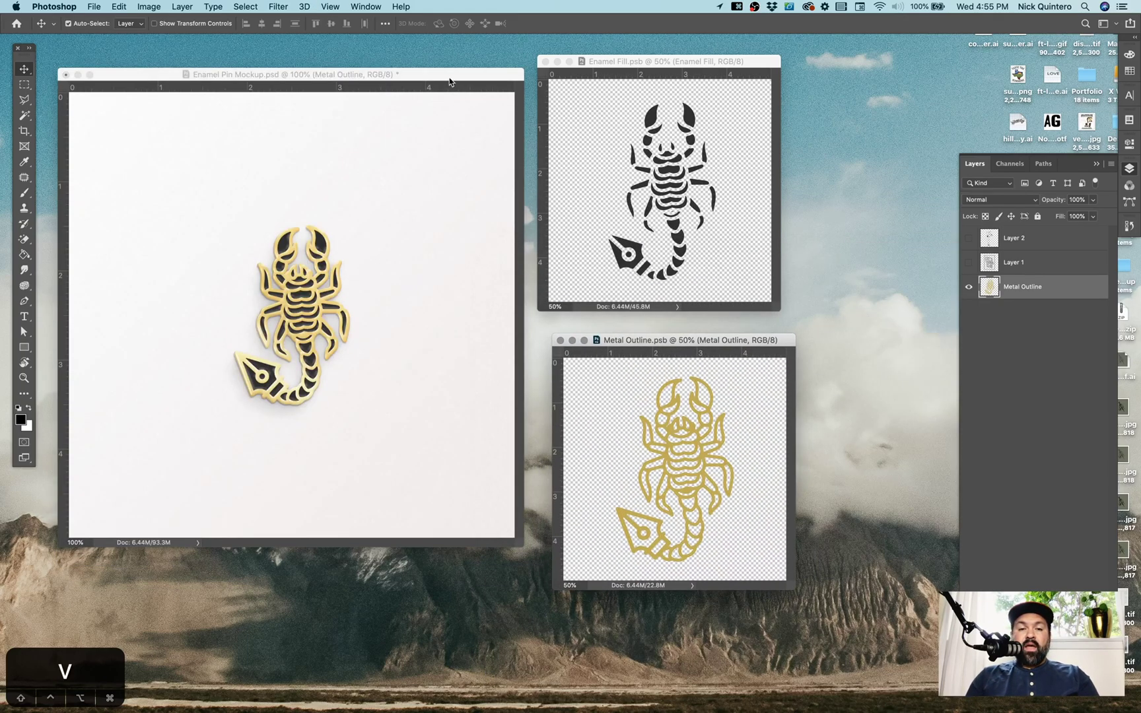
pyautogui.click(450, 82)
# Open the Metal Colors smart object as a floating, zoomed-out Gold Metal window.
pyautogui.click(1017, 253)
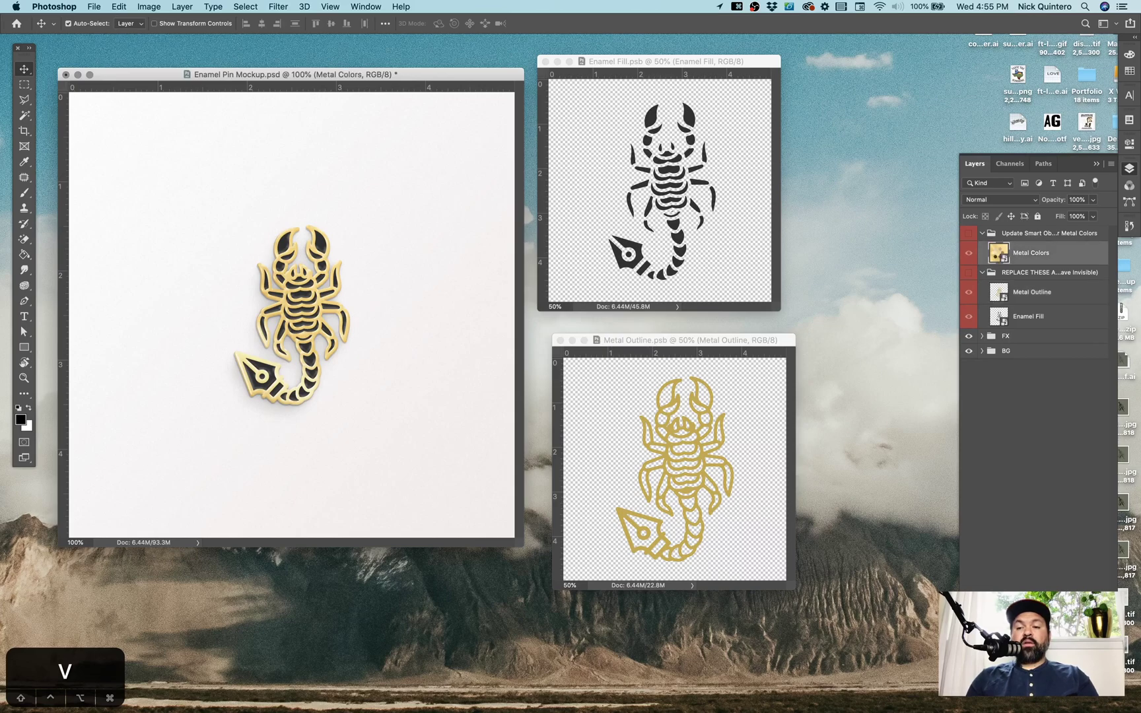
pyautogui.doubleClick(481, 116)
pyautogui.moveTo(335, 92); pyautogui.dragTo(896, 72)
pyautogui.press('super+minus')
pyautogui.press('super+minus')
pyautogui.press('super+minus')
# Refit the mockup zoom and tidy the positions of the three smart object windows.
pyautogui.click(566, 78)
pyautogui.press('super+minus')
pyautogui.press('super+equal')
pyautogui.moveTo(733, 61); pyautogui.dragTo(731, 75)
pyautogui.moveTo(845, 70); pyautogui.dragTo(851, 79)
pyautogui.moveTo(719, 346); pyautogui.dragTo(706, 343)
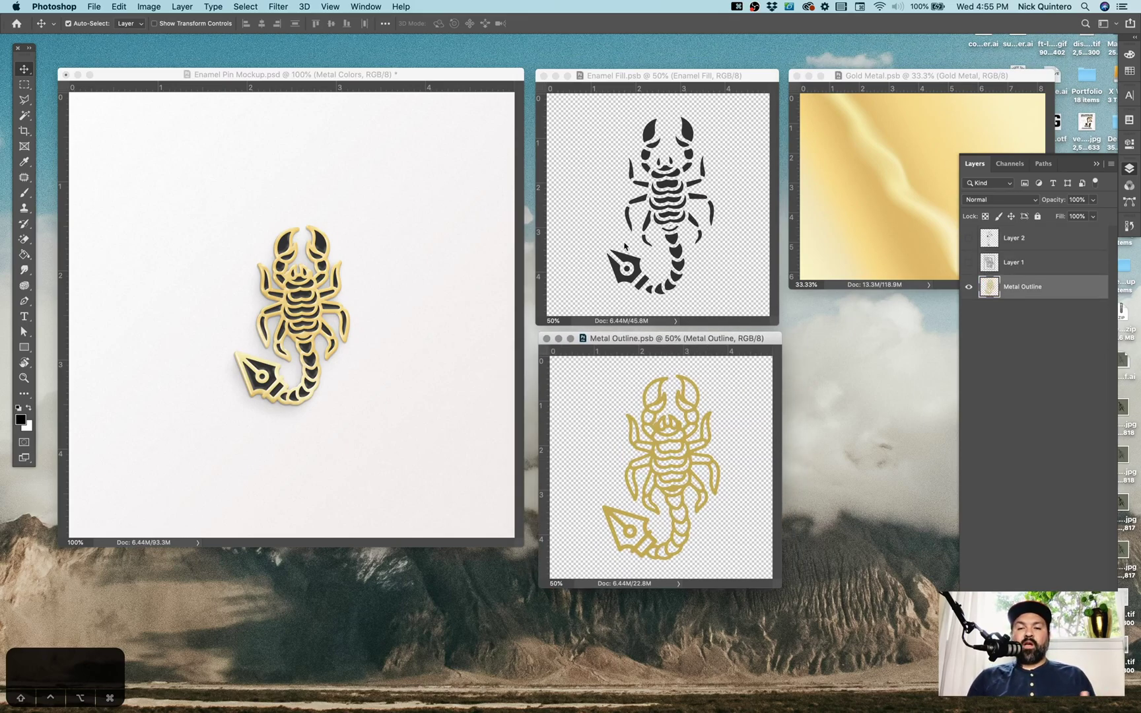
pyautogui.moveTo(490, 76); pyautogui.dragTo(490, 85)
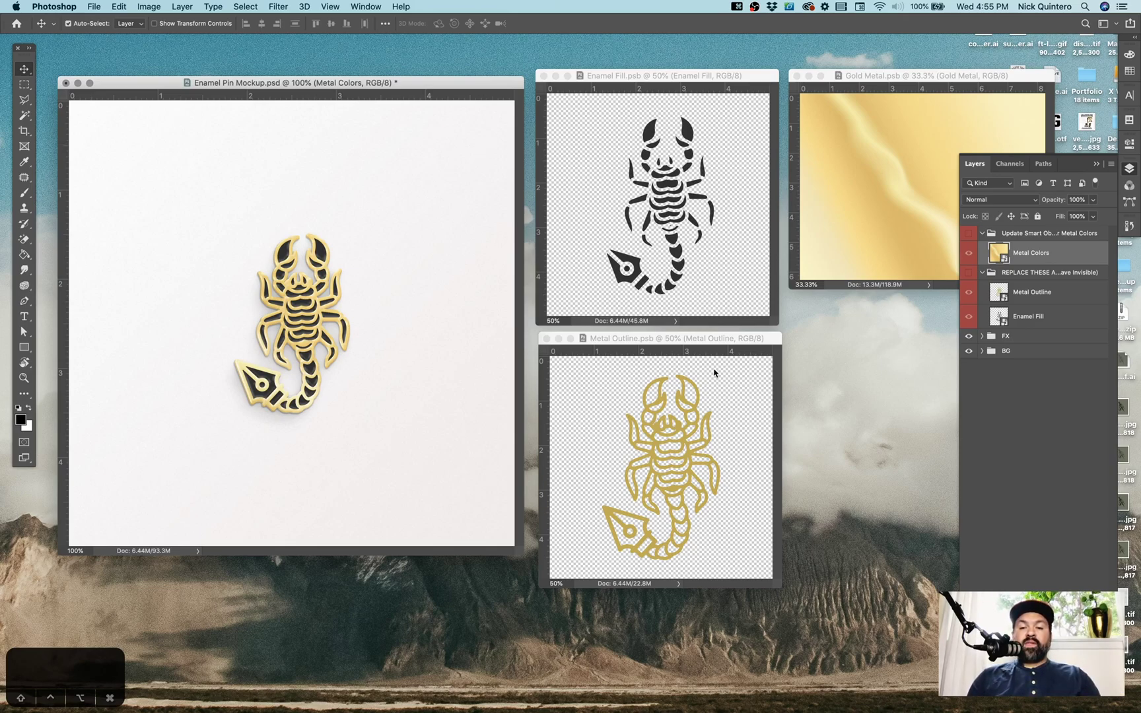
pyautogui.click(719, 351)
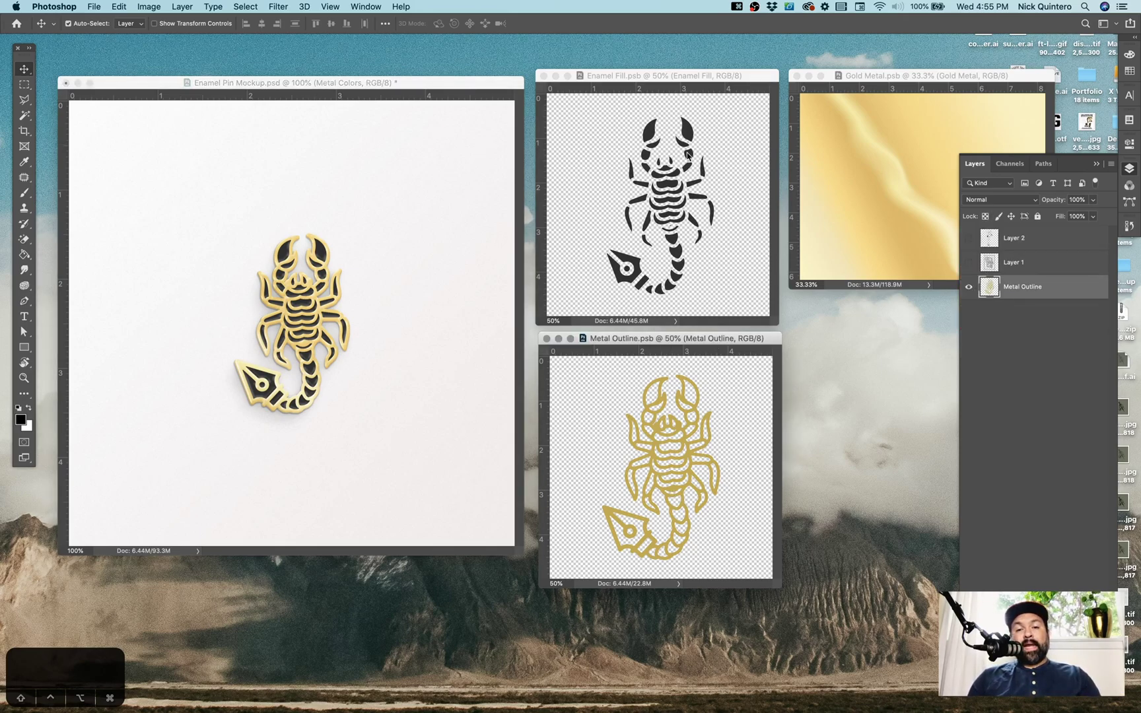
pyautogui.click(693, 83)
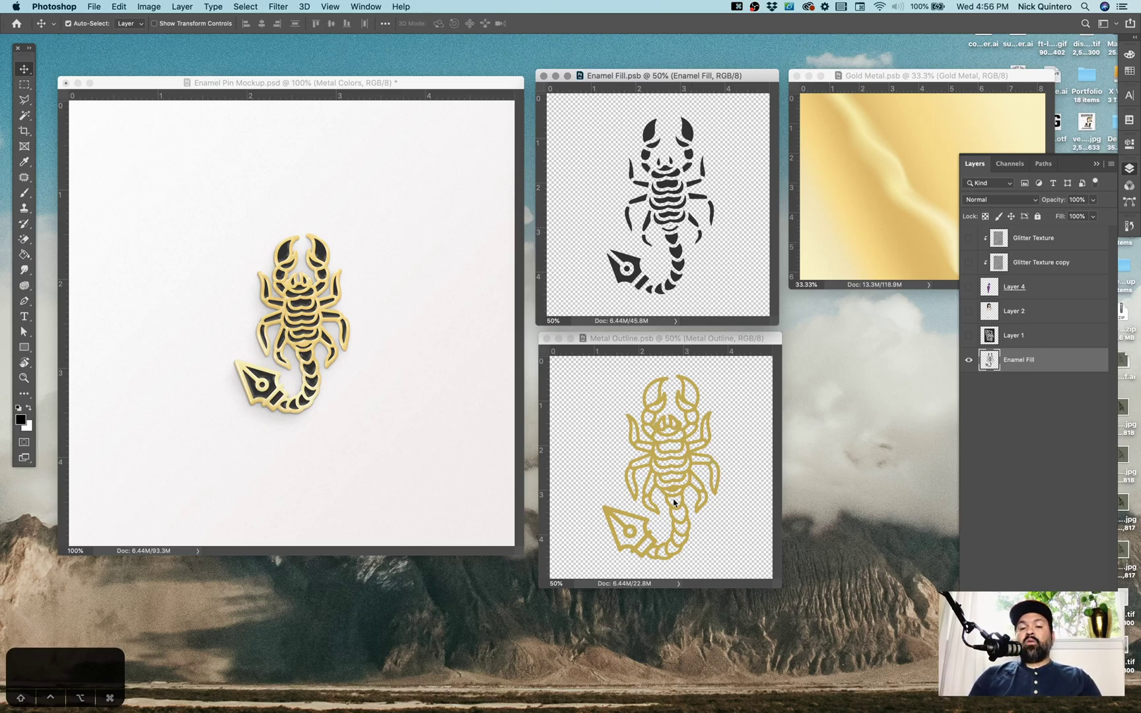
pyautogui.click(493, 95)
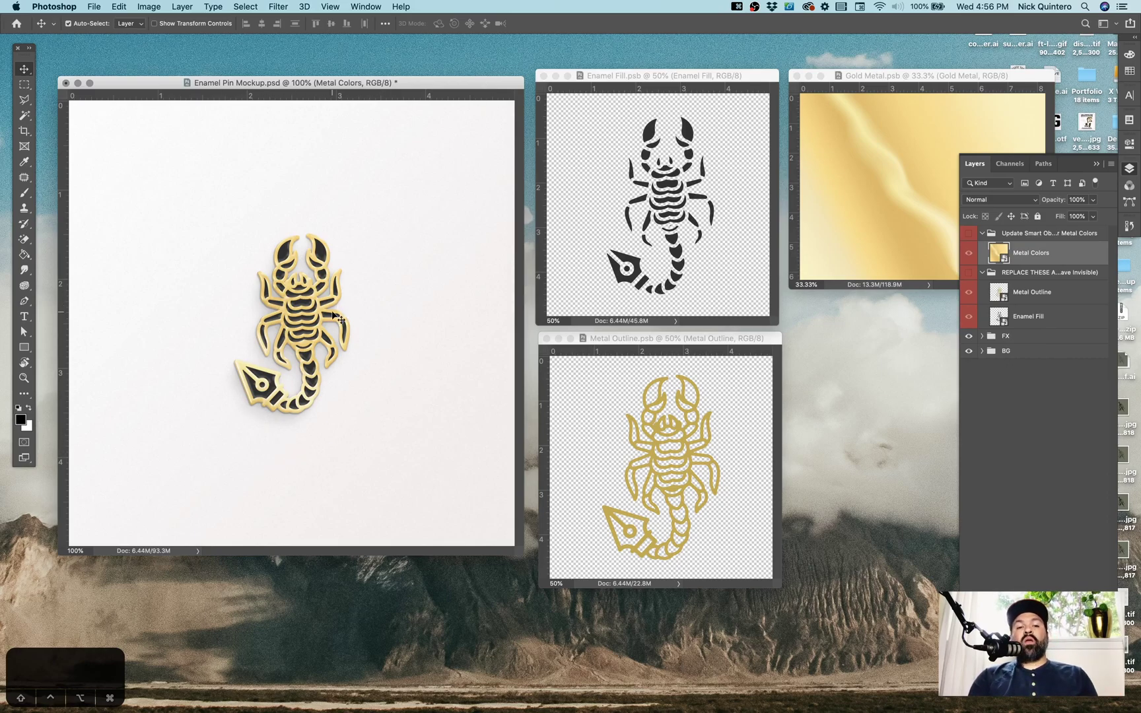
pyautogui.click(700, 340)
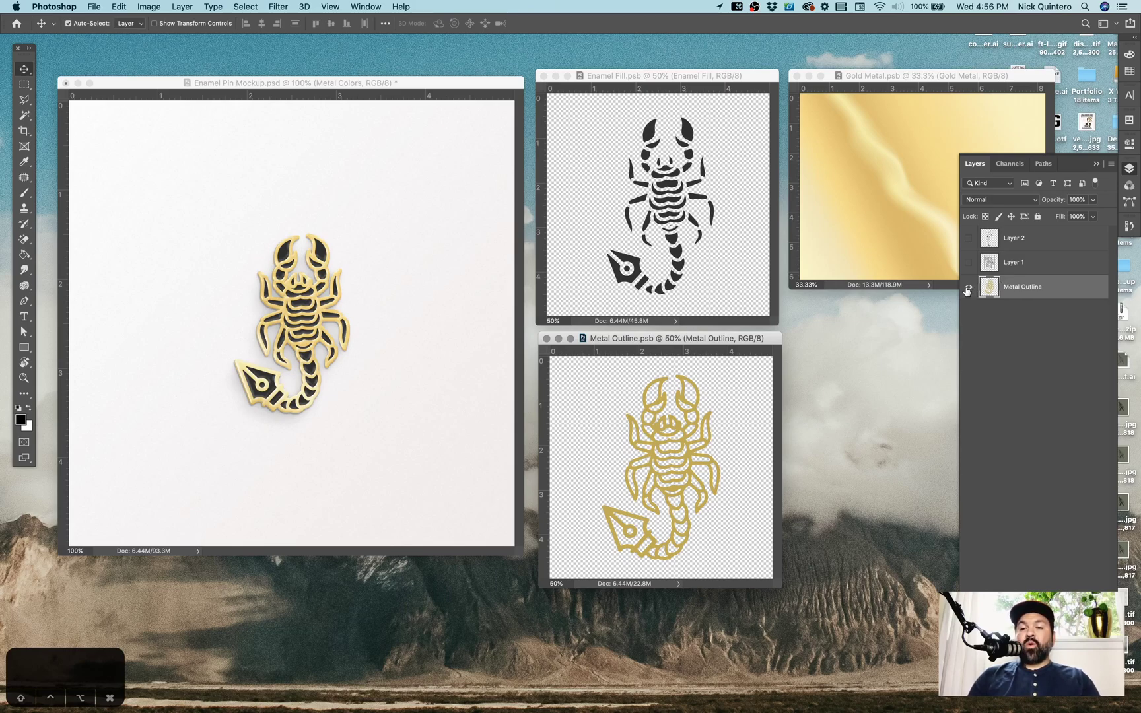
# In Metal Outline, swap the scorpion outline for the LIFE'S TOUGH CLUB outline and save.
pyautogui.click(967, 291)
pyautogui.click(969, 265)
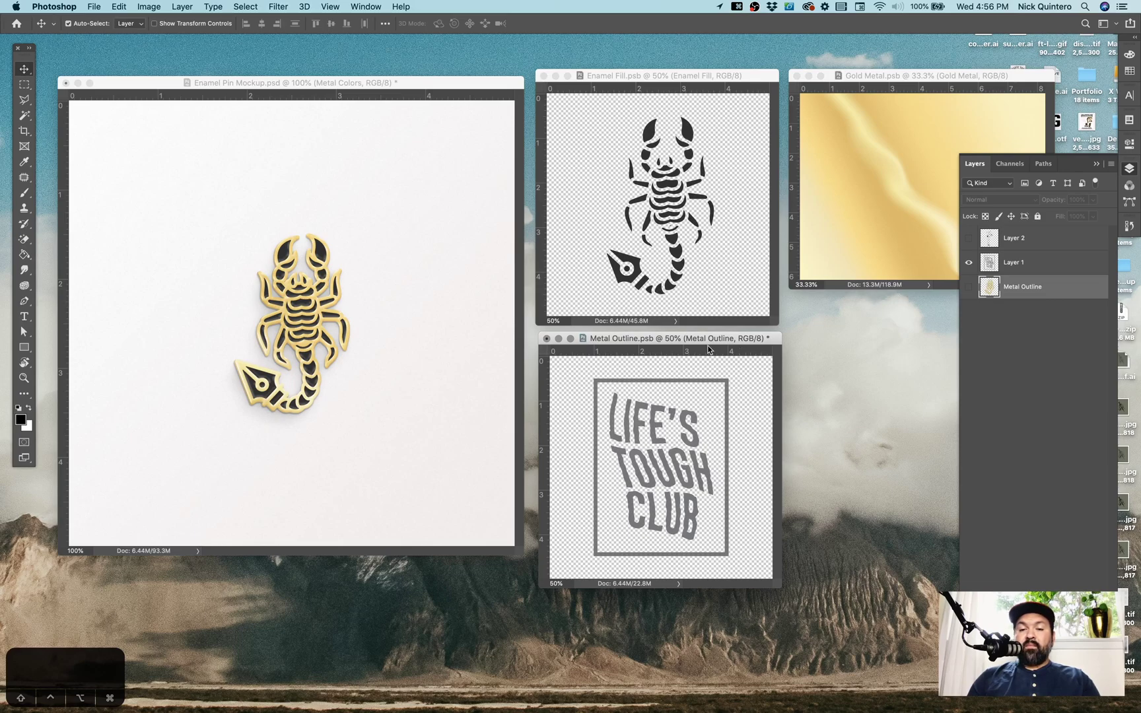
pyautogui.press('super+s')
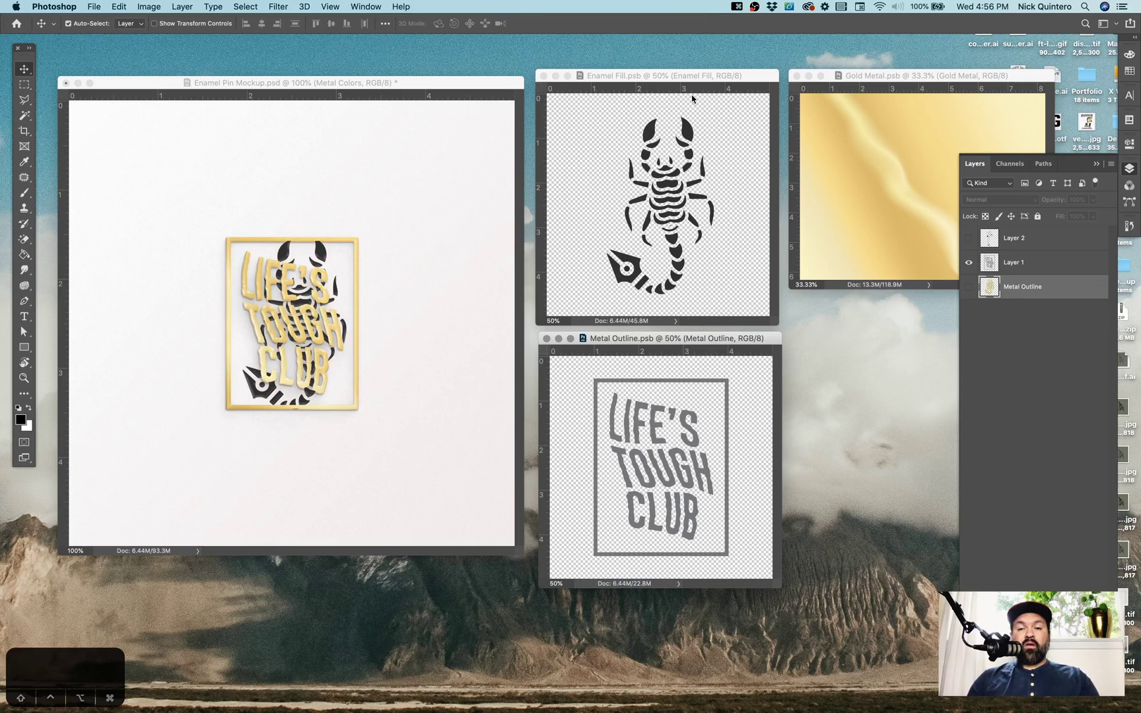
# In Enamel Fill, show the black LIFE'S TOUGH CLUB fill instead of the scorpion and save.
pyautogui.click(695, 78)
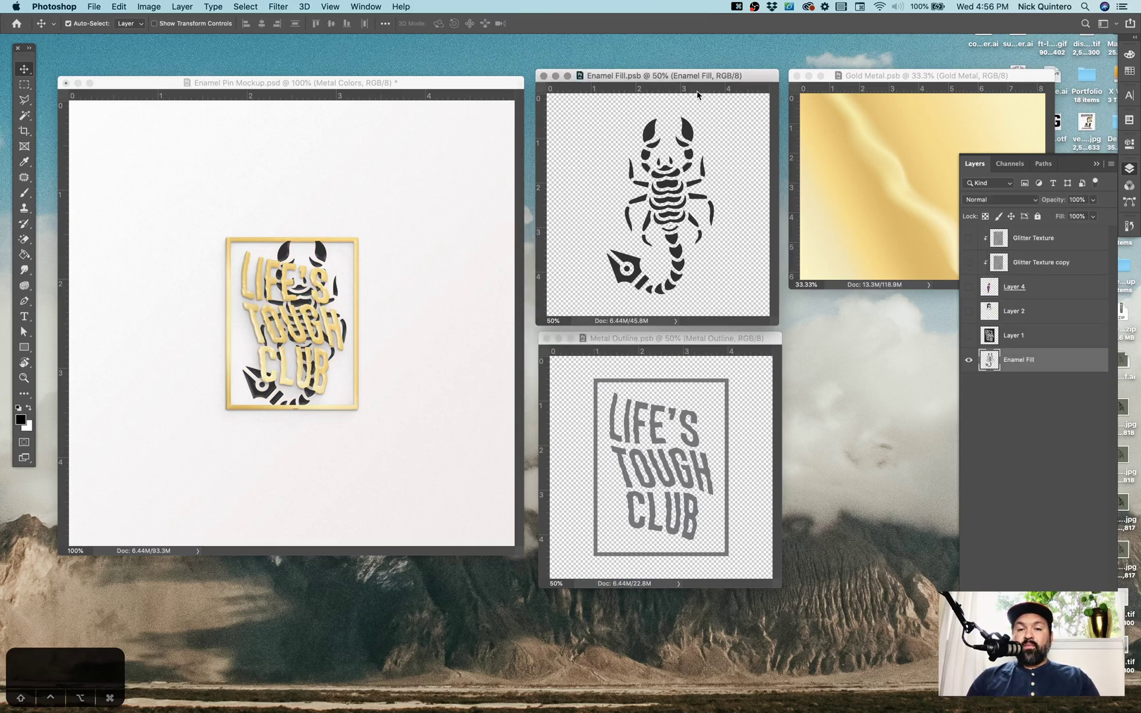
pyautogui.moveTo(724, 72); pyautogui.dragTo(724, 75)
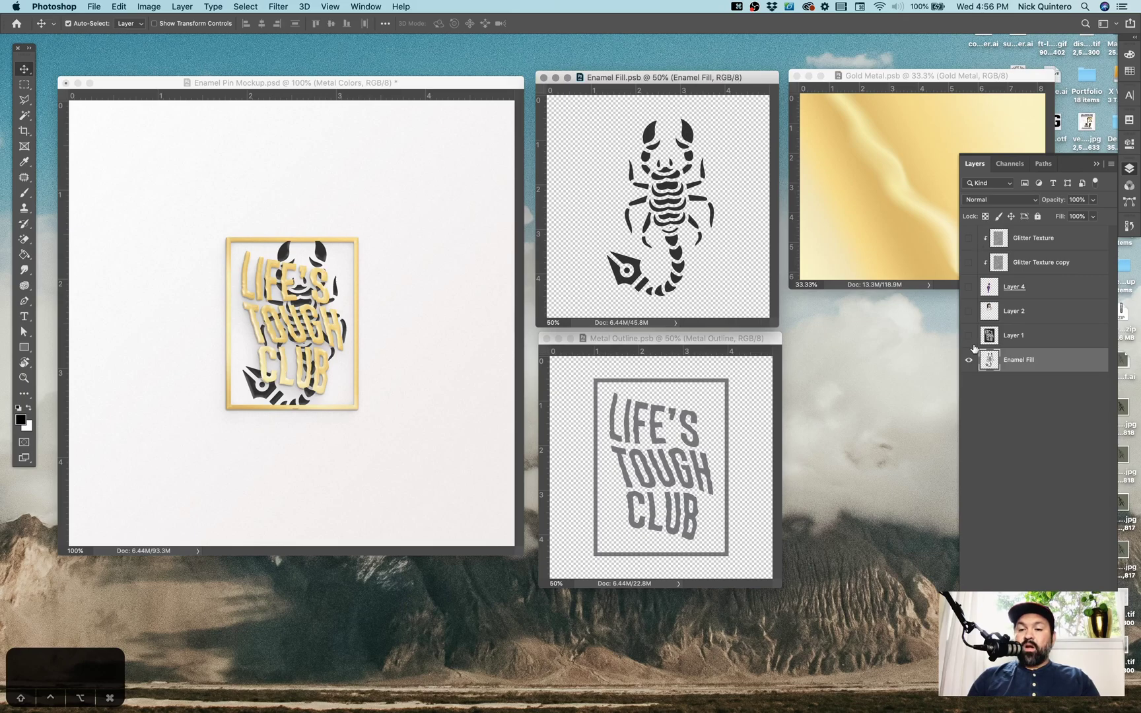
pyautogui.click(969, 360)
pyautogui.click(969, 336)
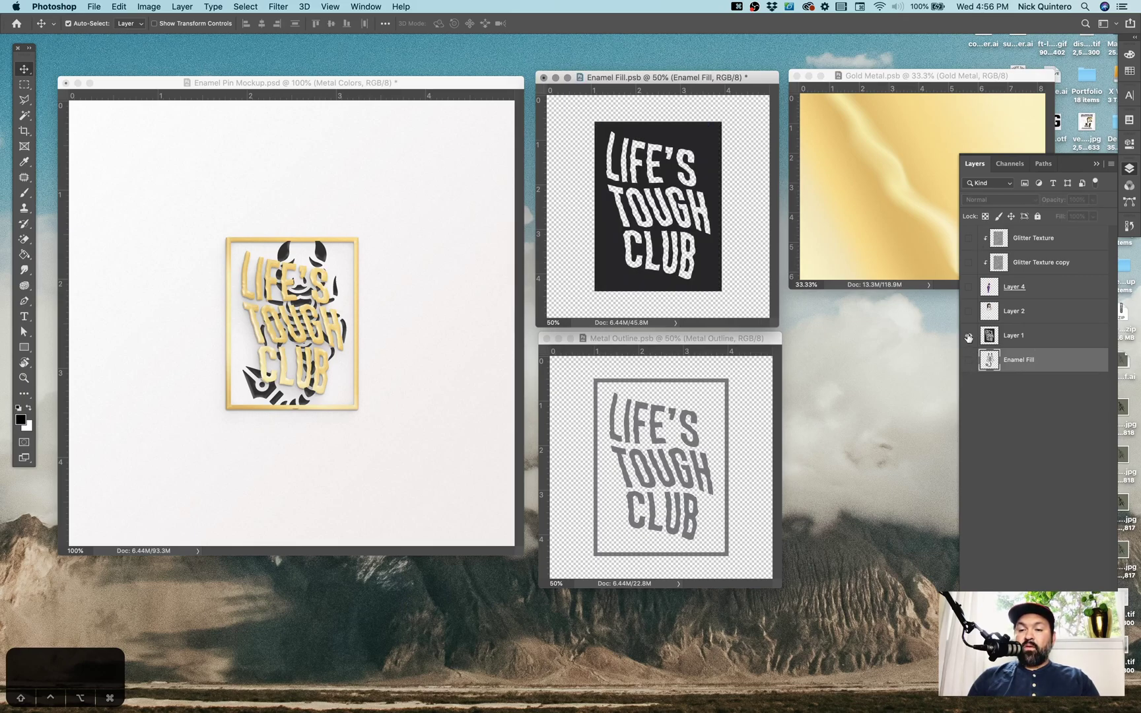
pyautogui.click(1014, 337)
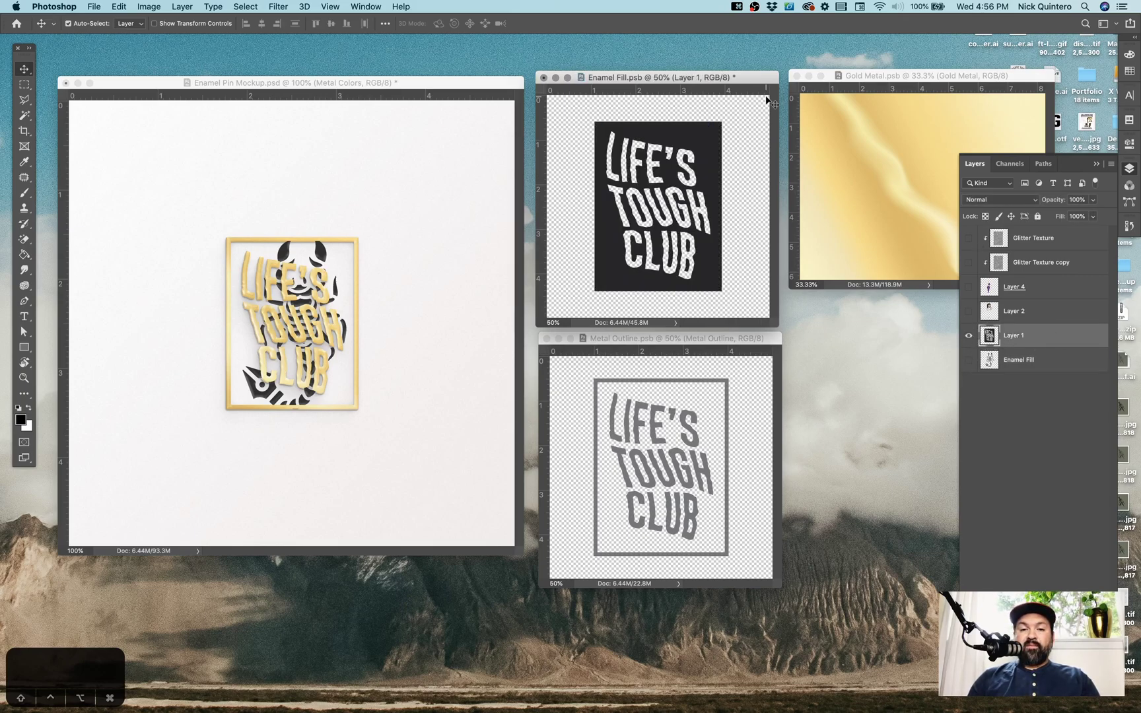
pyautogui.press('super+s')
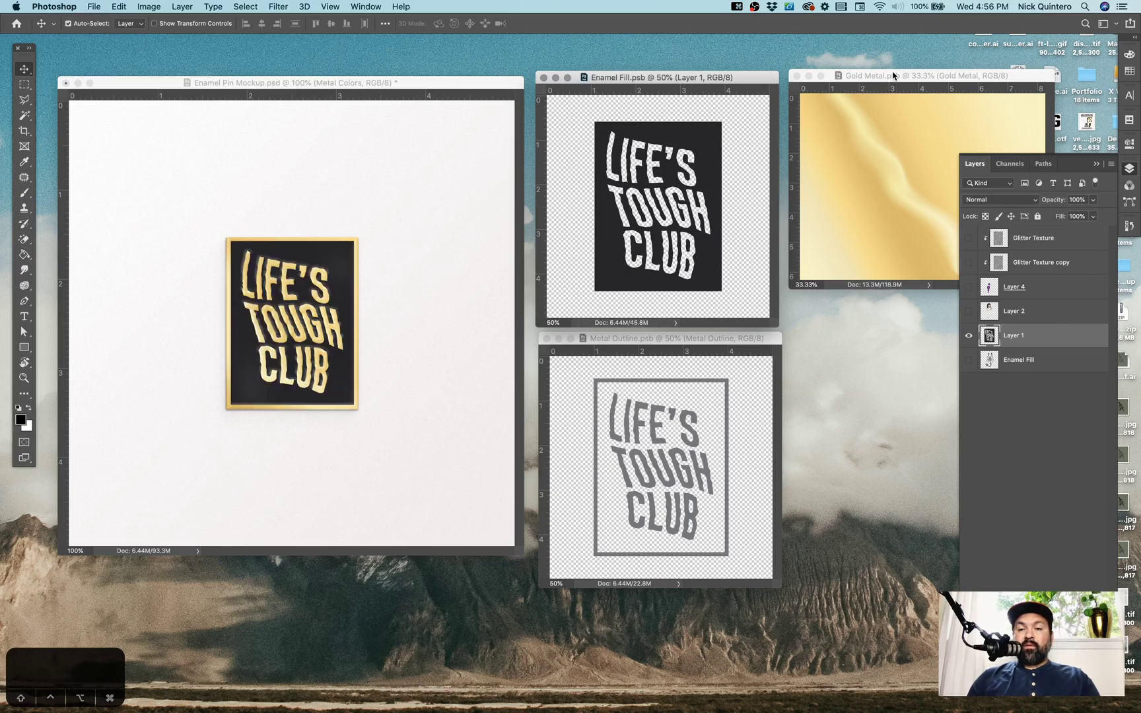
# Leave only the silver metal texture visible in Gold Metal, save, and view the updated mockup.
pyautogui.click(892, 76)
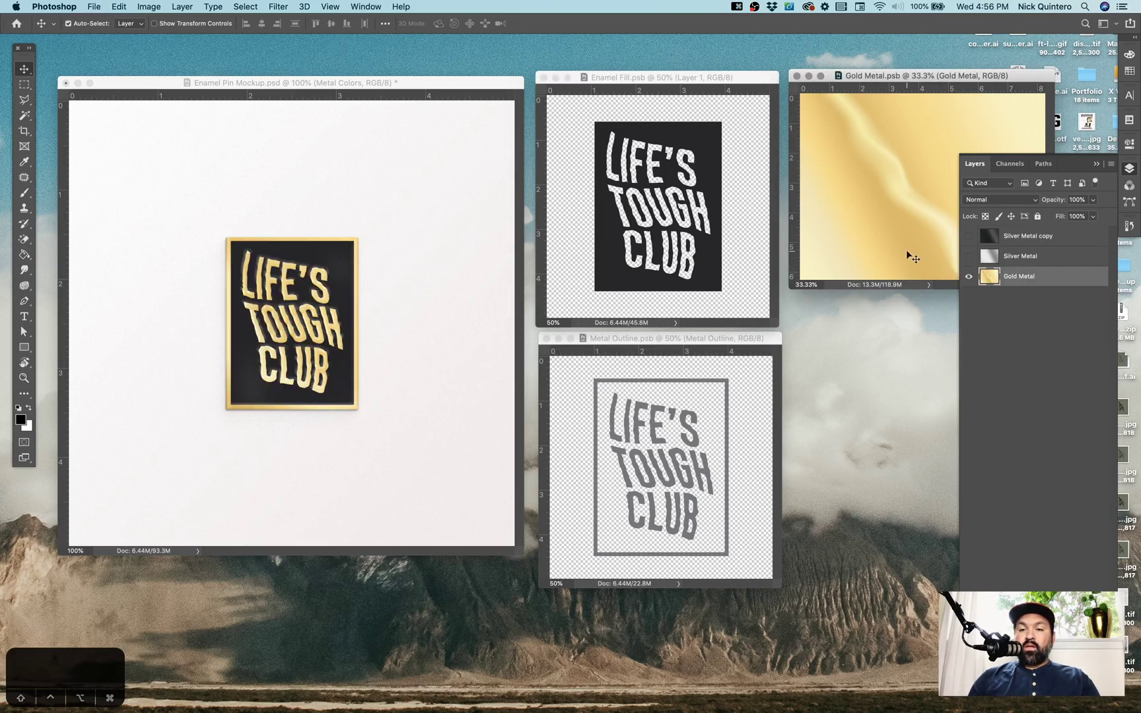
pyautogui.click(968, 277)
pyautogui.click(968, 276)
pyautogui.click(968, 256)
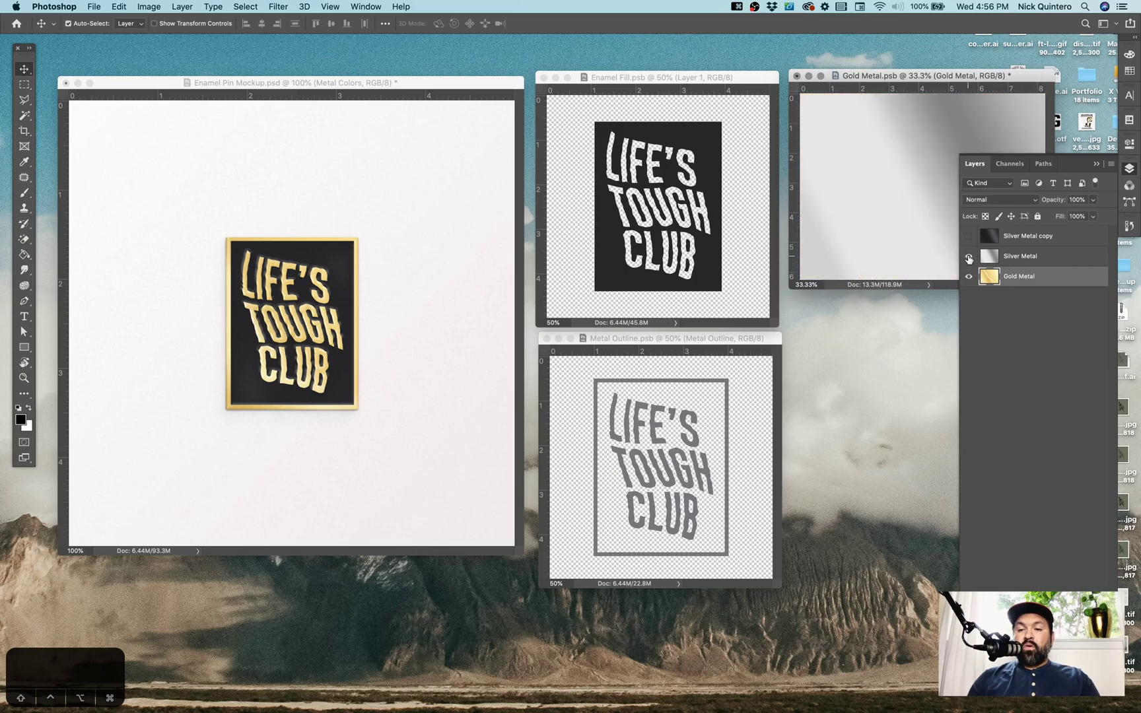
pyautogui.press('super+s')
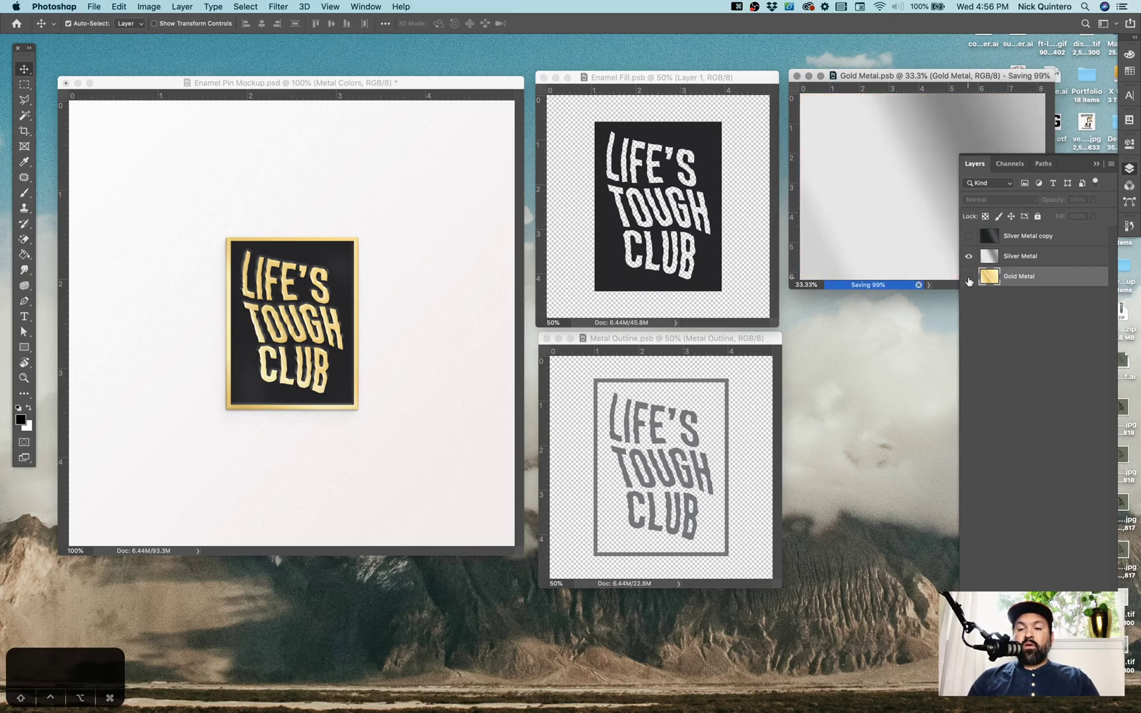
pyautogui.click(317, 83)
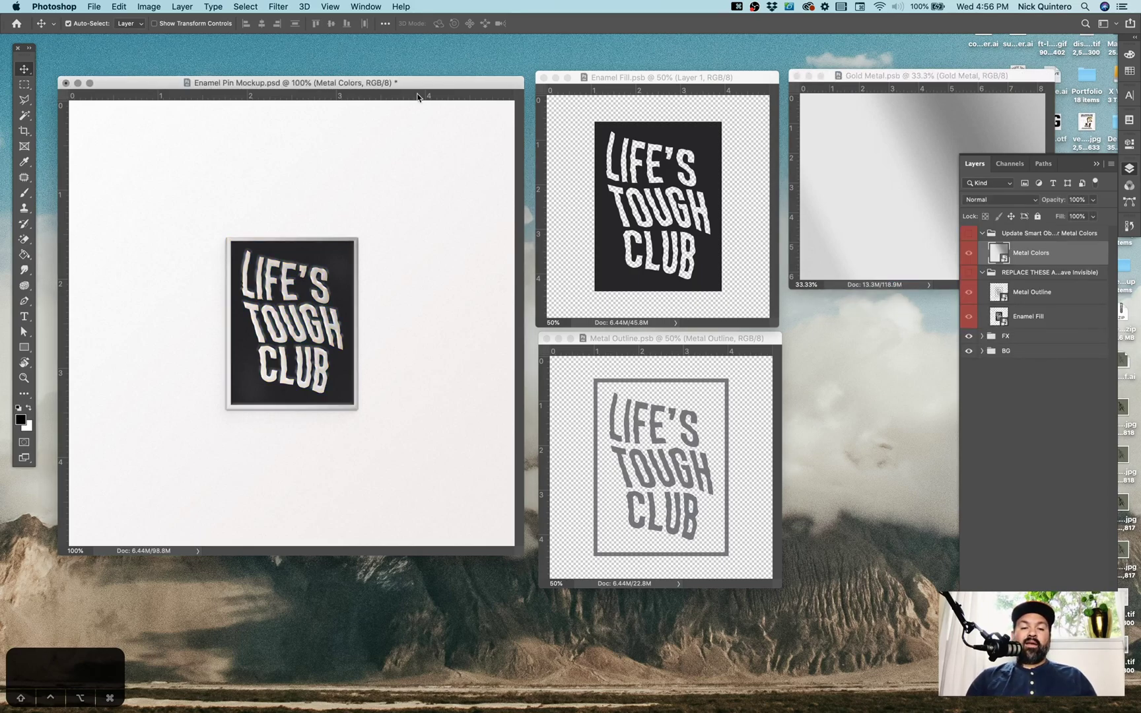
pyautogui.moveTo(491, 88); pyautogui.dragTo(494, 92)
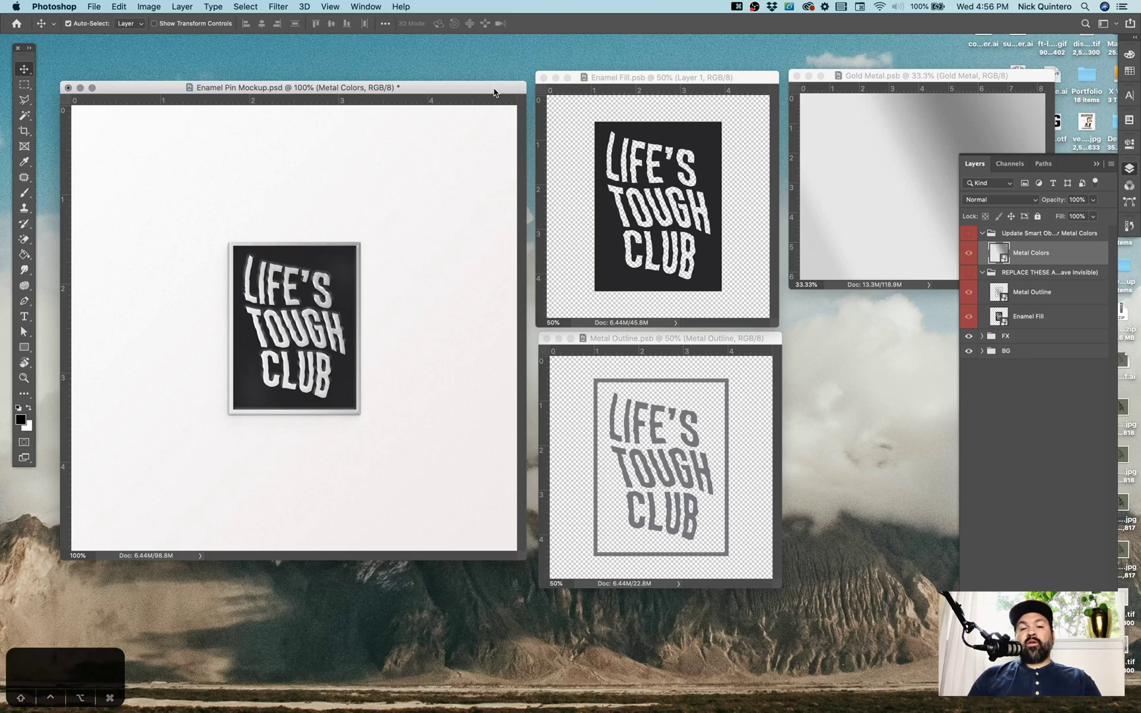
# In Illustrator, copy the Texas-flag heart artwork and close the document.
pyautogui.press('super+Tab')
pyautogui.press('super+Tab')
pyautogui.press('super+Tab')
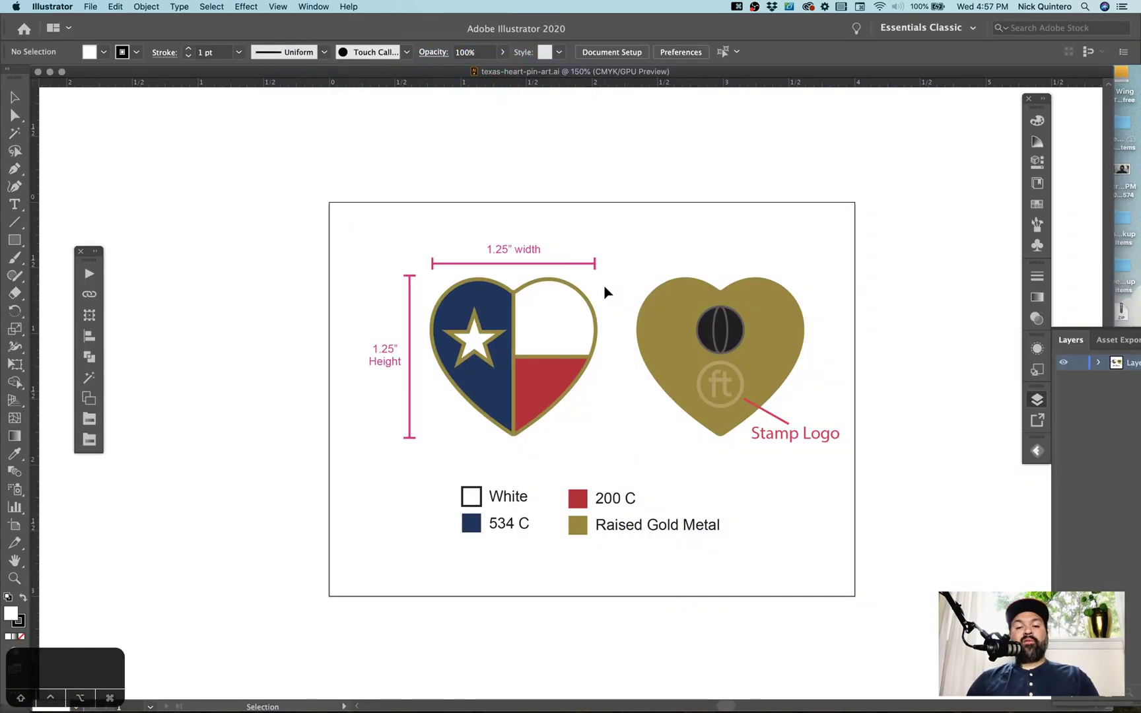
pyautogui.moveTo(604, 289); pyautogui.dragTo(442, 429)
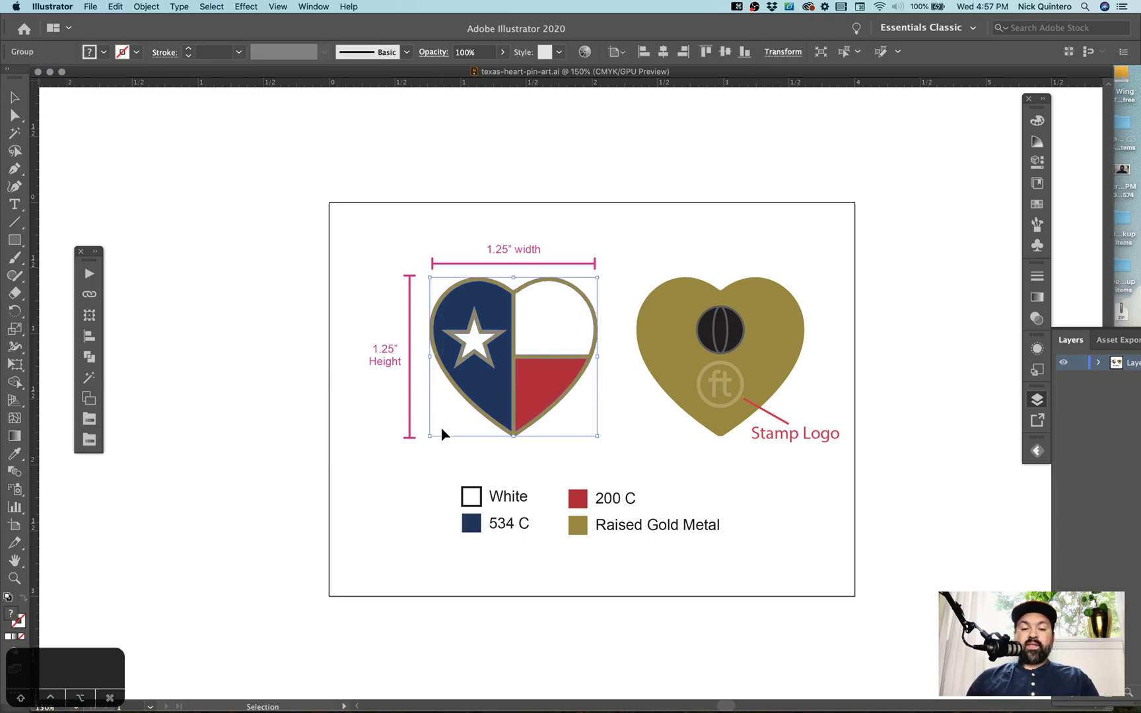
pyautogui.press('super+c')
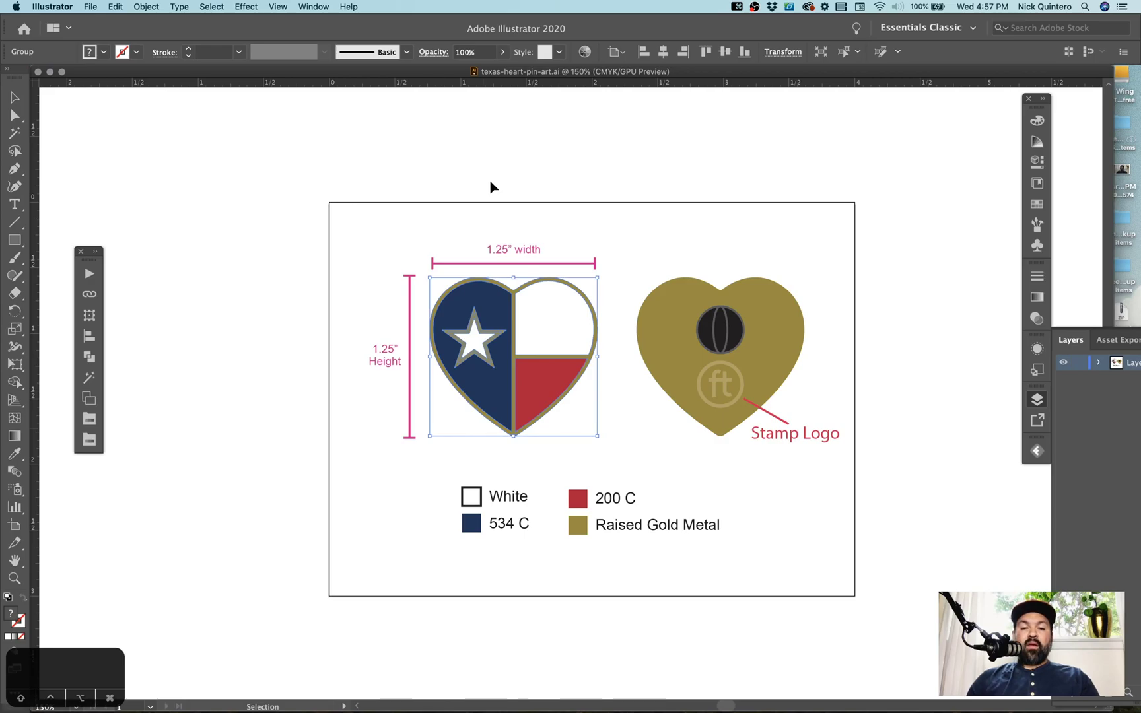
pyautogui.click(490, 176)
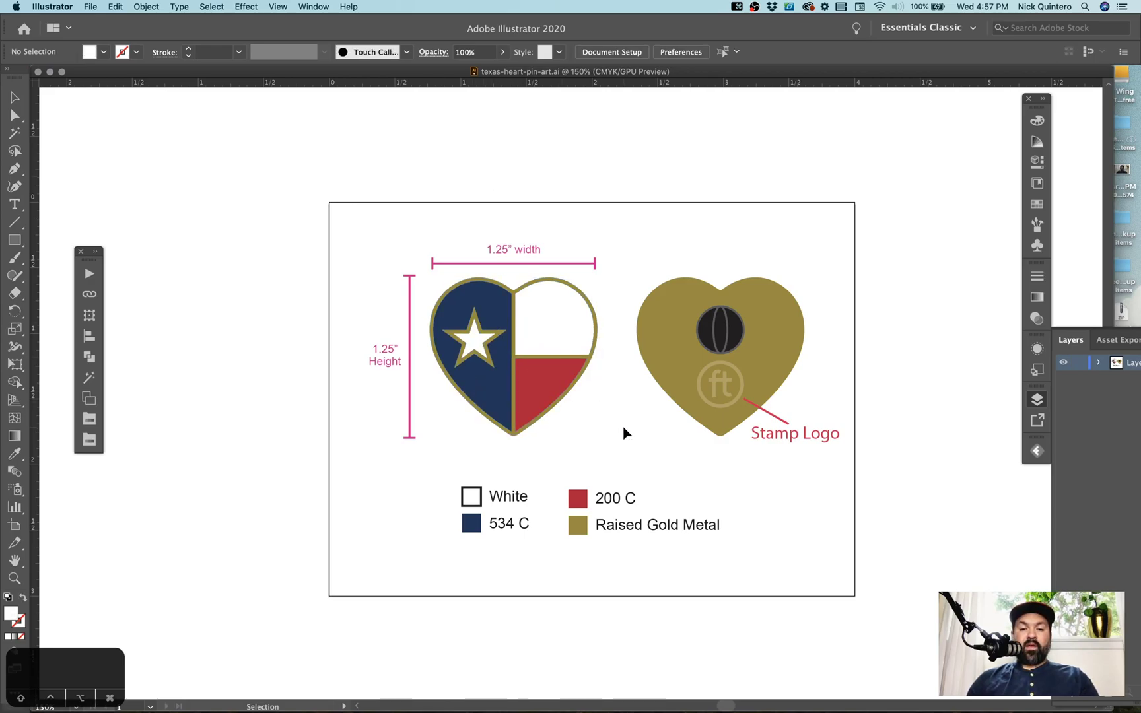
pyautogui.press('super+w')
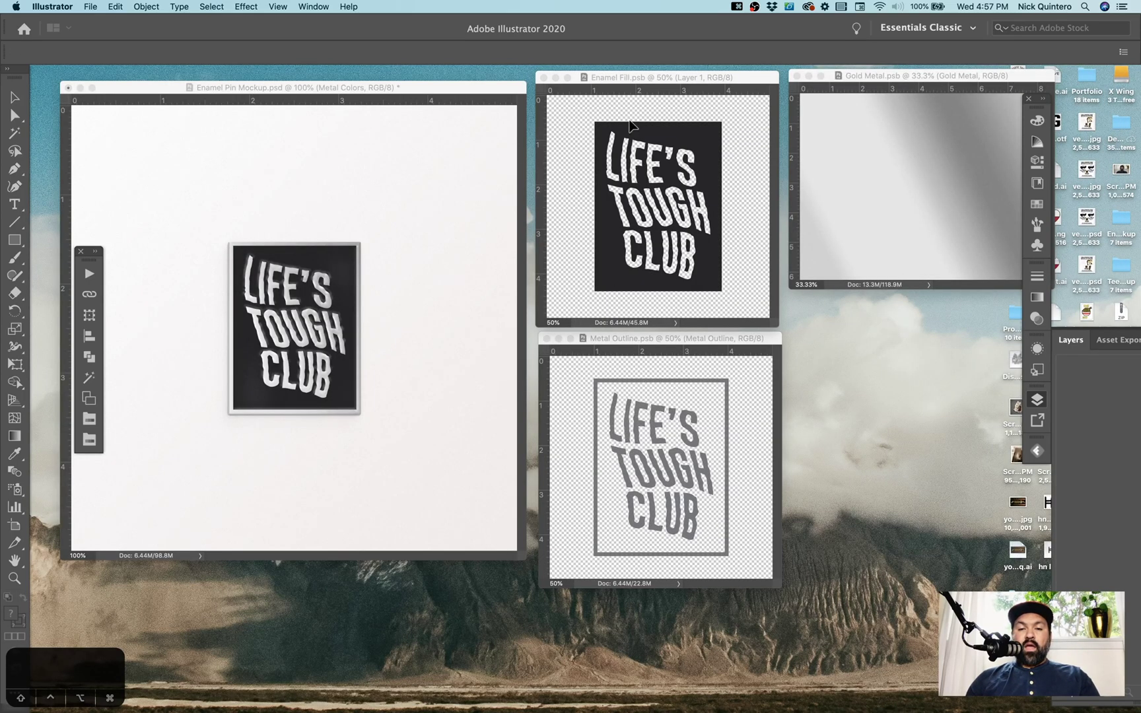
# Paste the heart as pixels into Metal Outline, enlarge it to fill the canvas, and hide Layer 1.
pyautogui.click(634, 88)
pyautogui.click(752, 409)
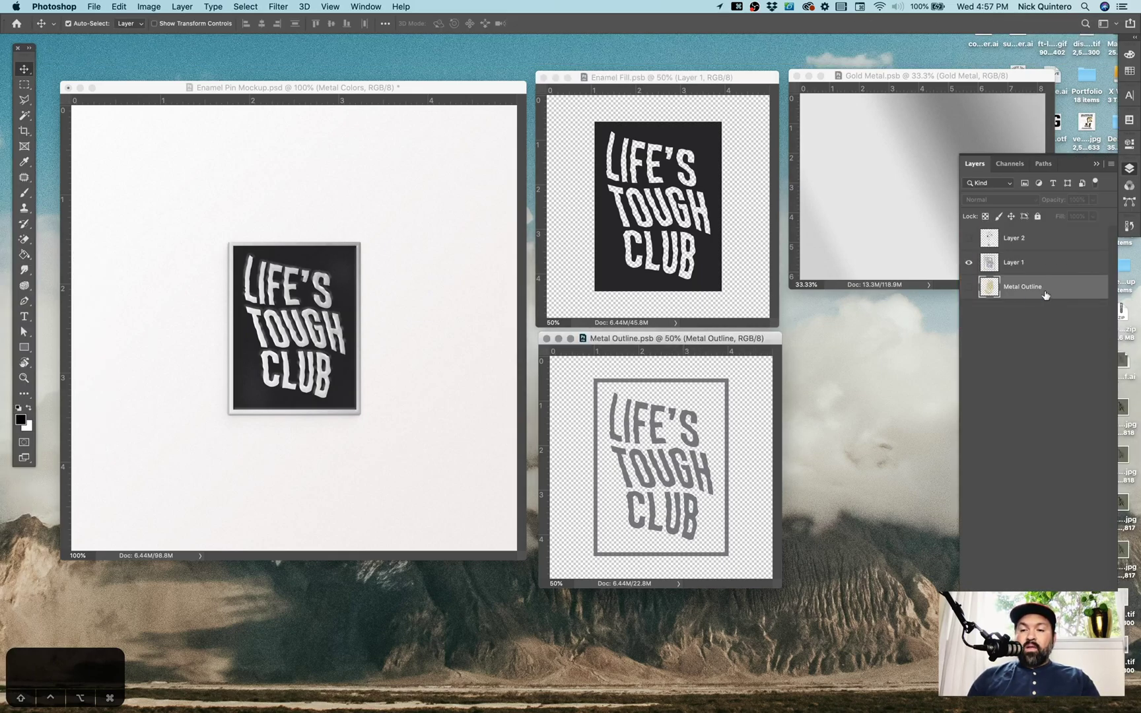
pyautogui.click(1016, 268)
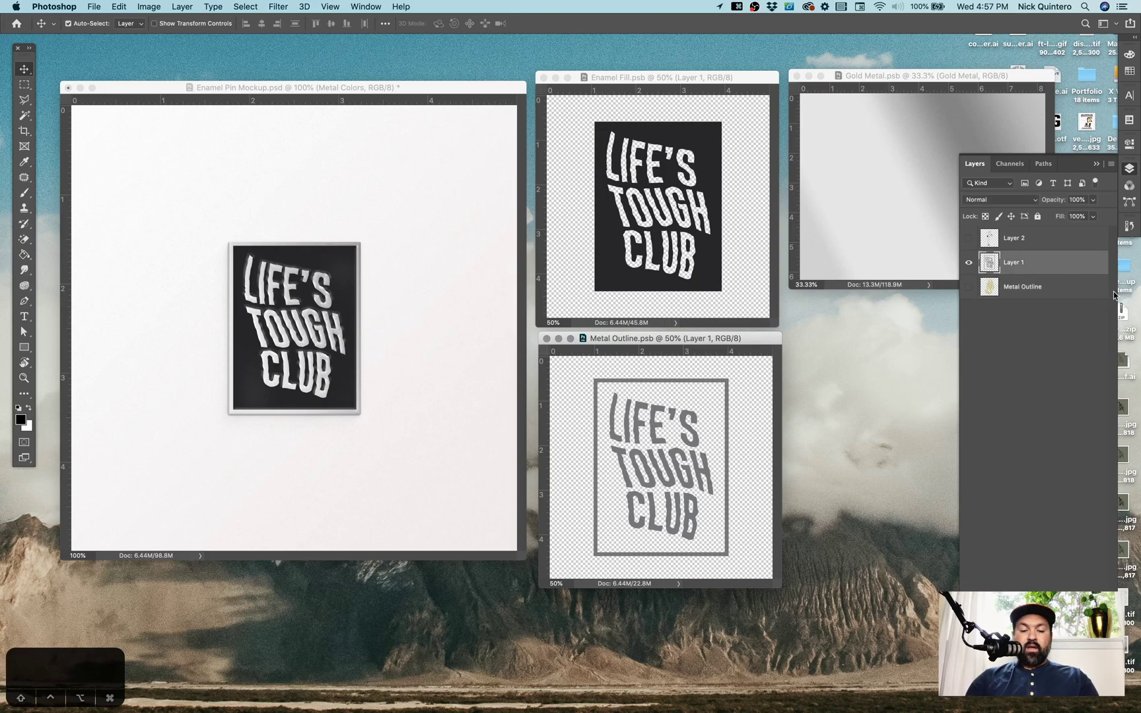
pyautogui.press('super+v')
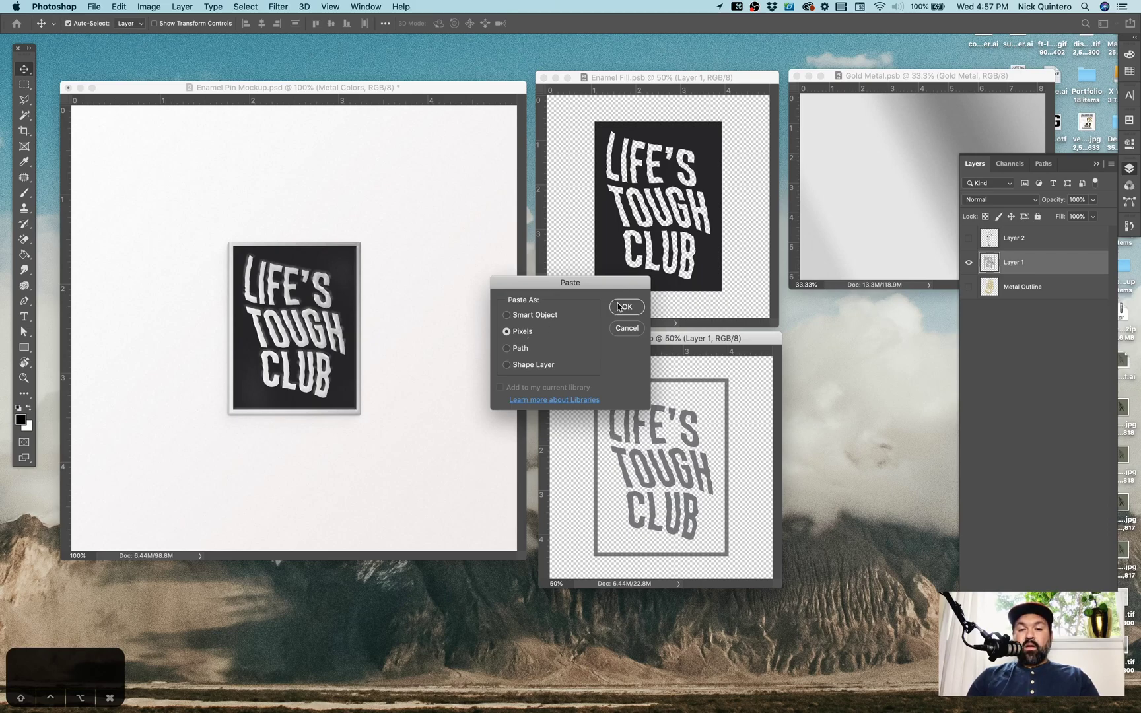
pyautogui.press('Return')
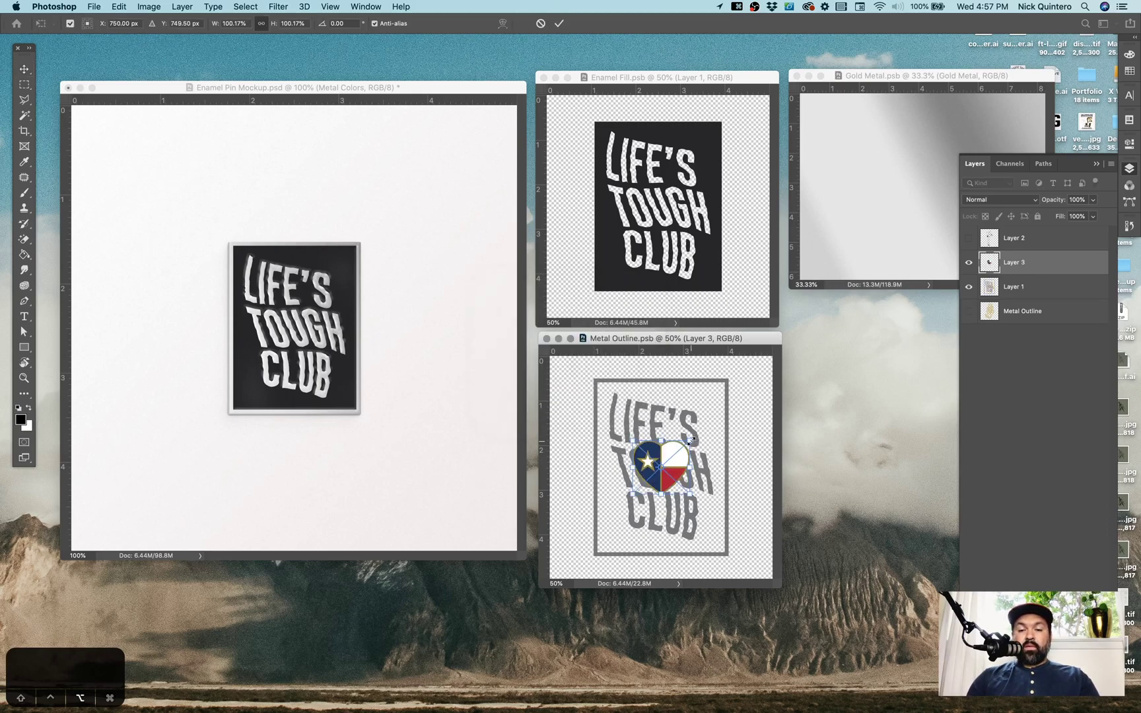
pyautogui.moveTo(690, 436); pyautogui.dragTo(756, 381)
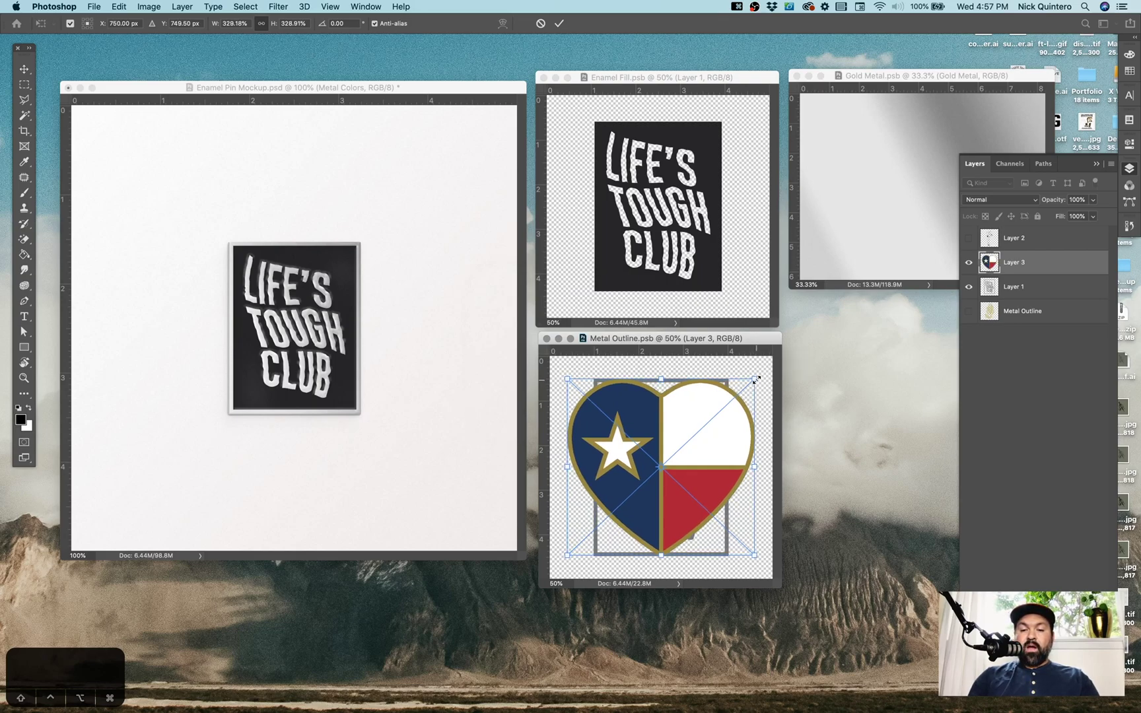
pyautogui.press('Return')
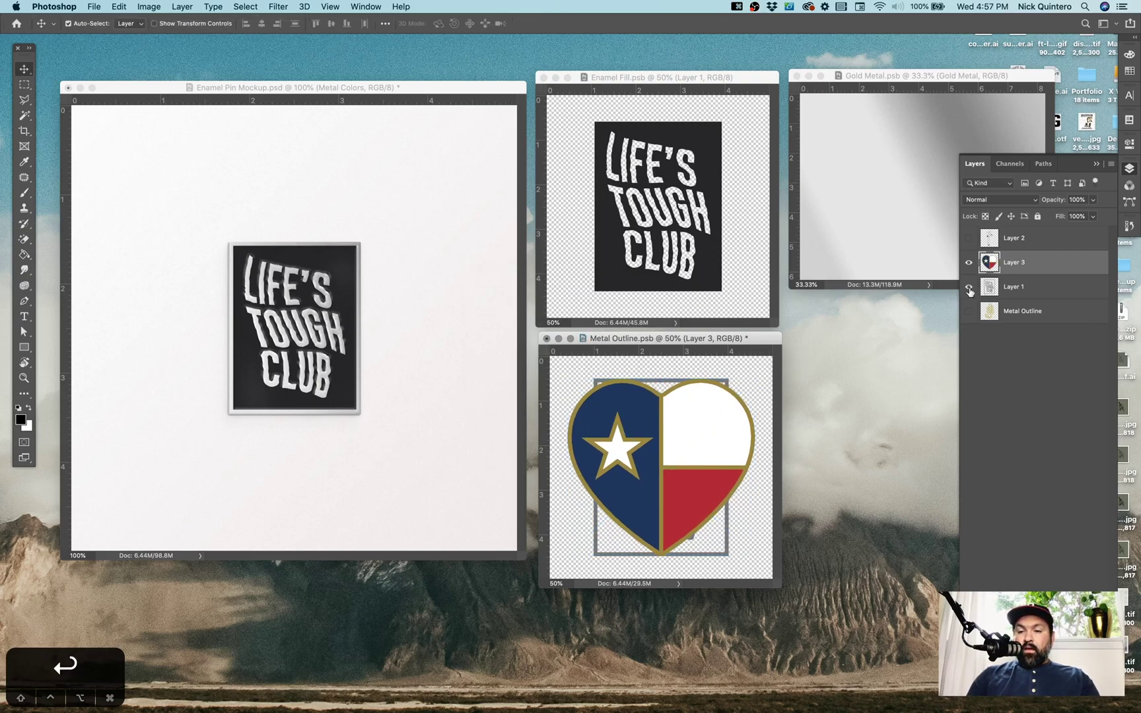
pyautogui.click(969, 287)
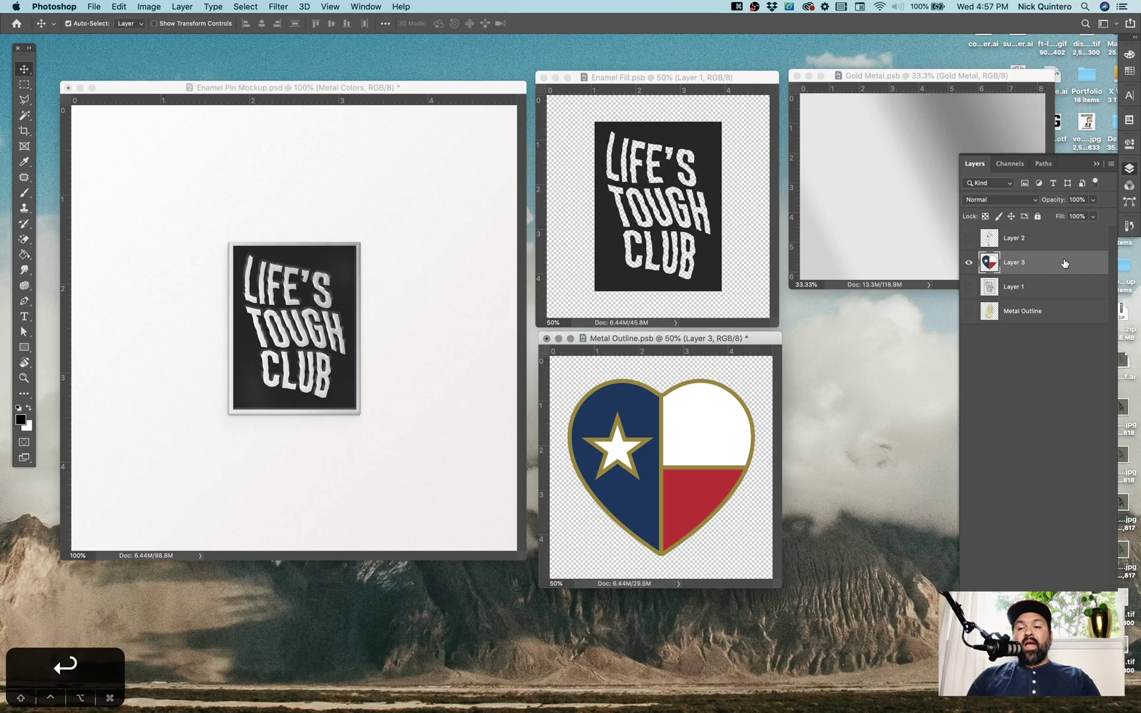
# Copy the heart Layer 3 into Enamel Fill as Layer 5 and bring up its layer menu.
pyautogui.moveTo(1064, 263); pyautogui.dragTo(693, 197)
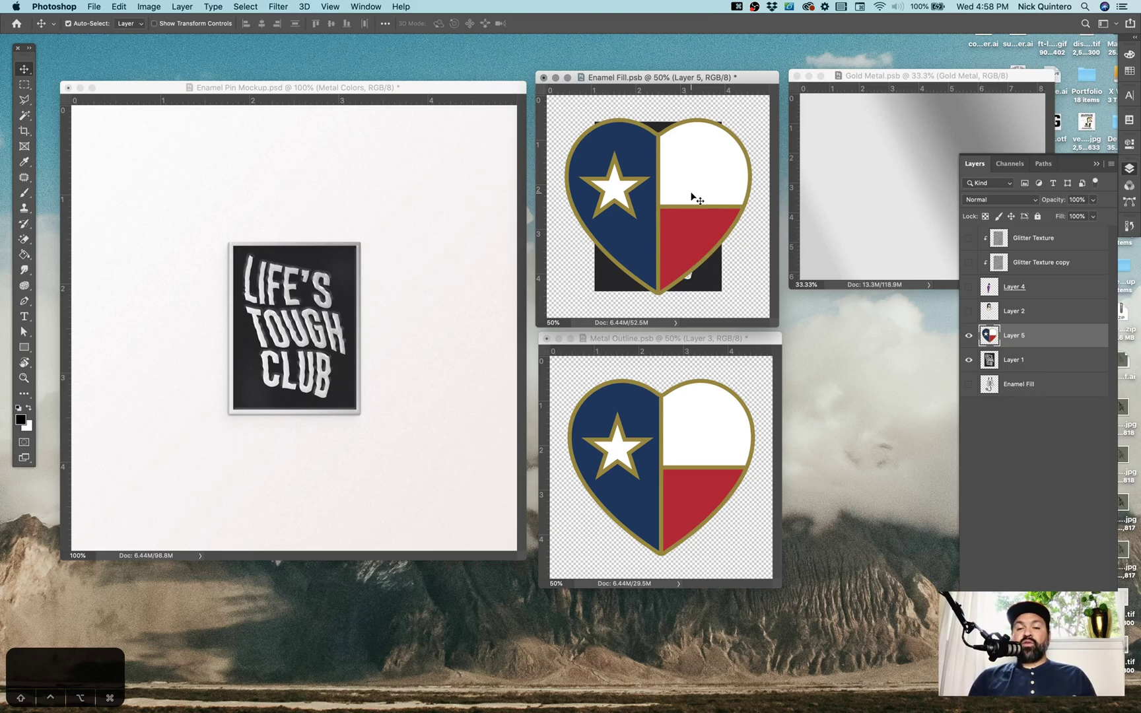
pyautogui.rightClick(1054, 337)
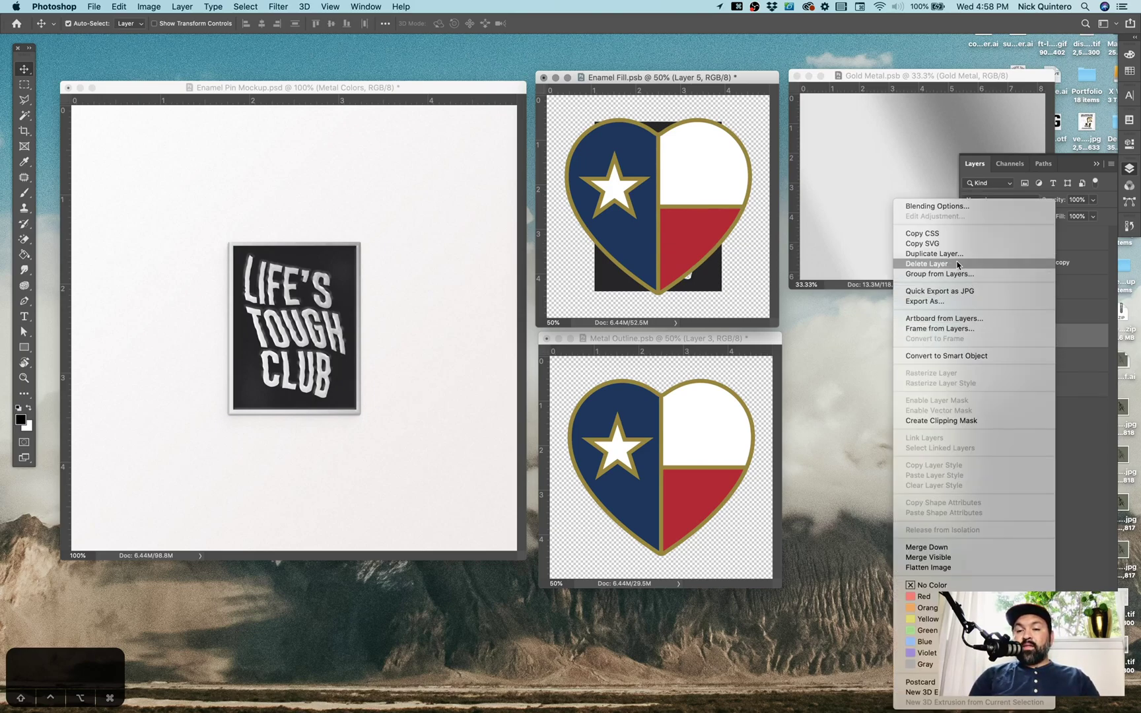
# Check Duplicate Layer destinations, cancel, then hide Enamel Fill's dark lettering Layer 1.
pyautogui.click(934, 253)
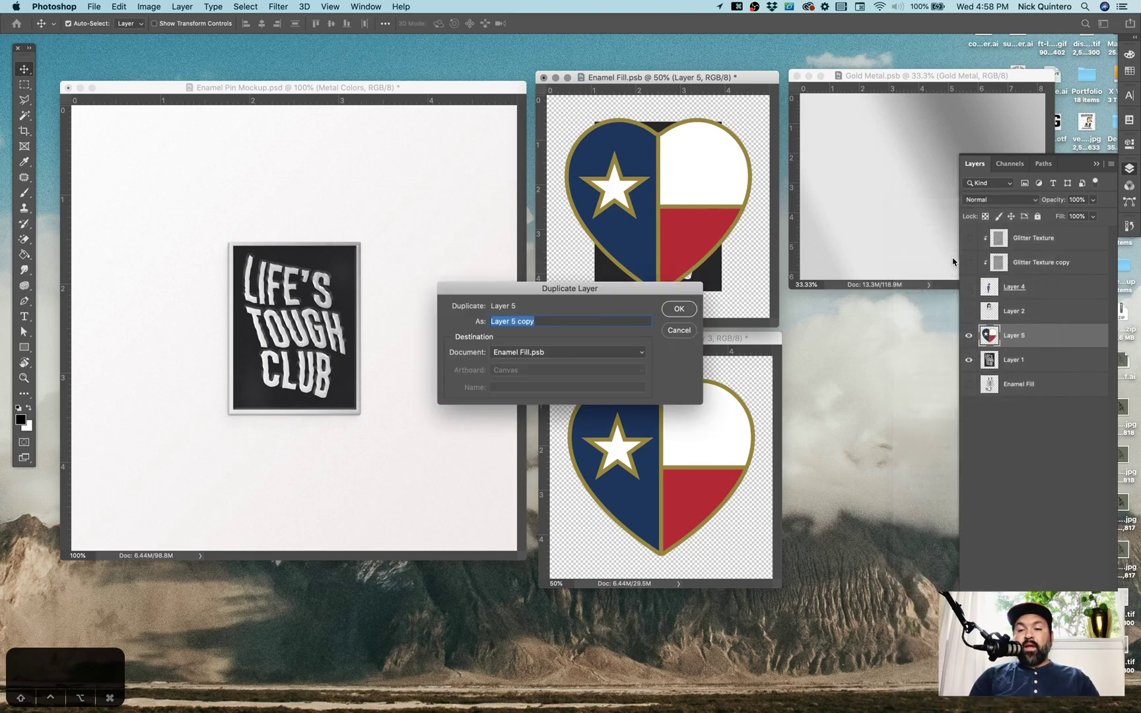
pyautogui.click(535, 354)
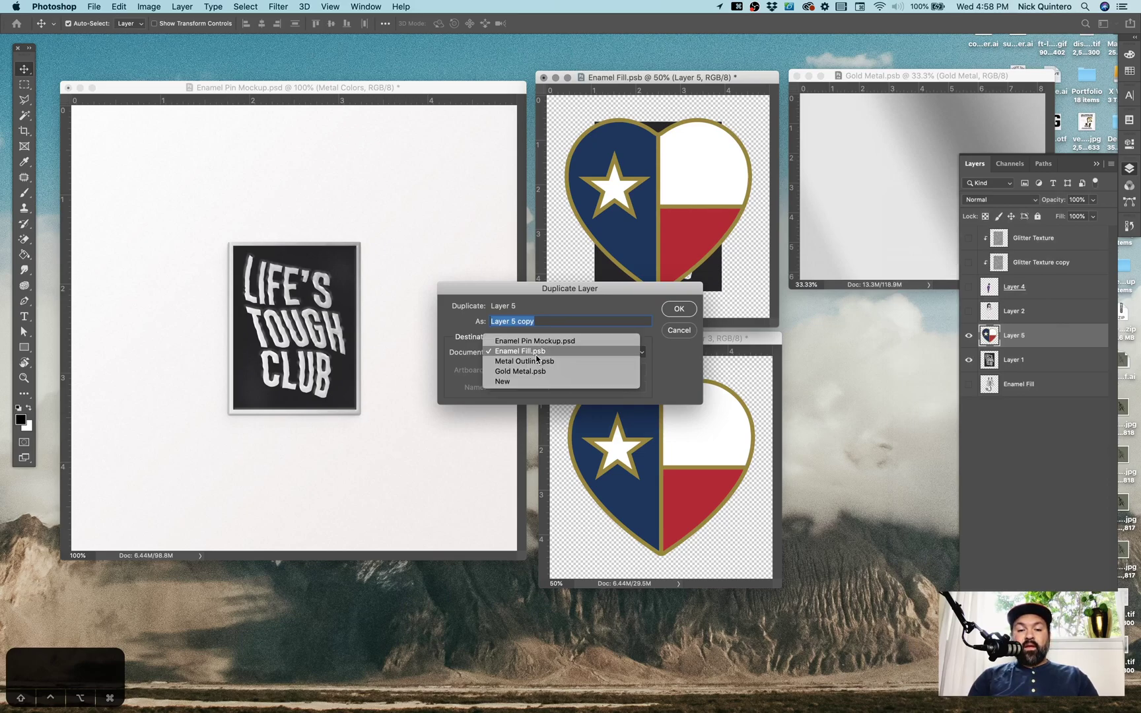
pyautogui.click(690, 363)
pyautogui.click(686, 332)
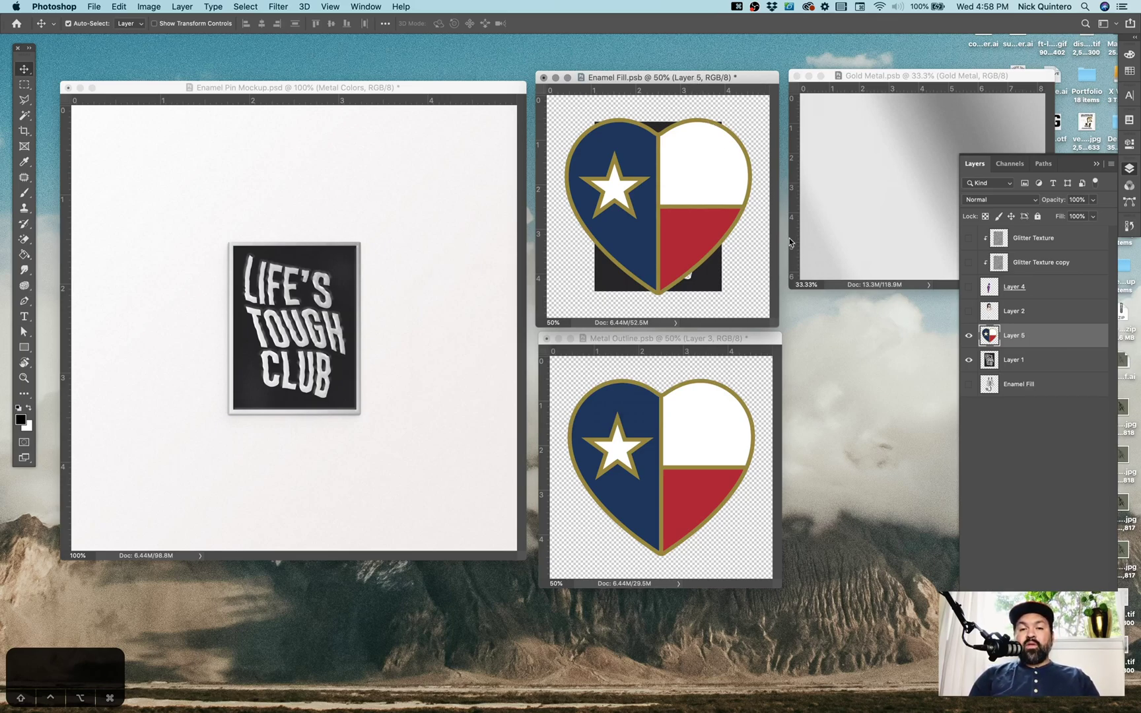
pyautogui.click(969, 360)
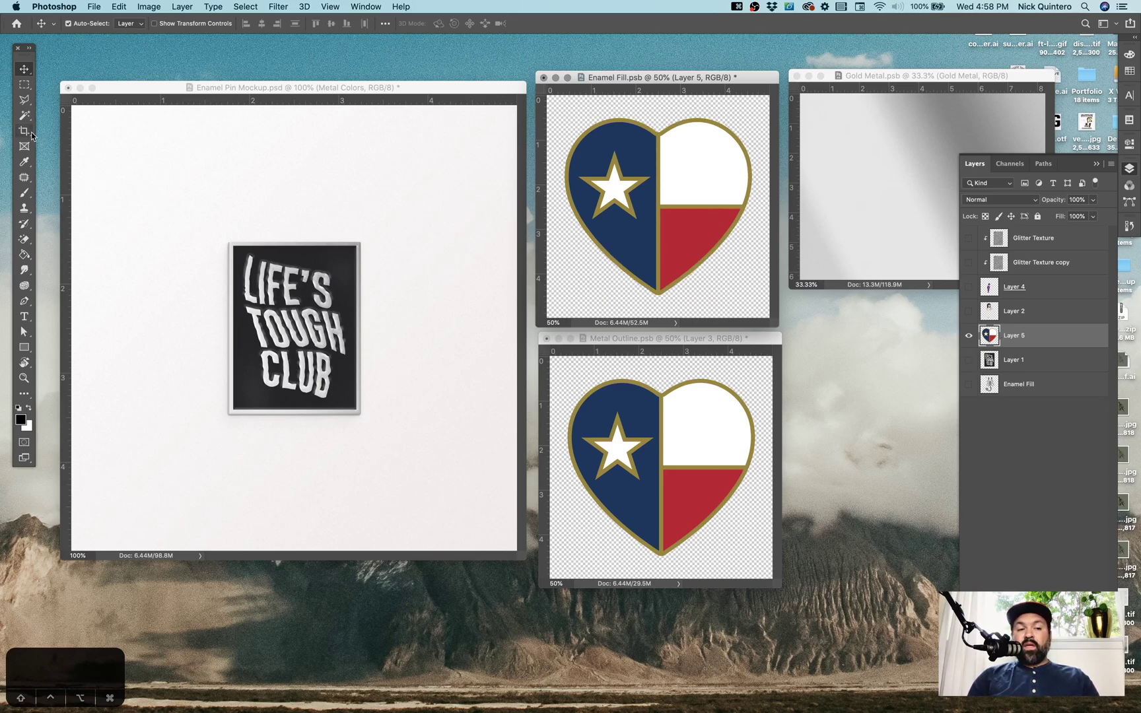
# Use the Magic Eraser to remove the gold outline from the Enamel Fill heart.
pyautogui.press('e')
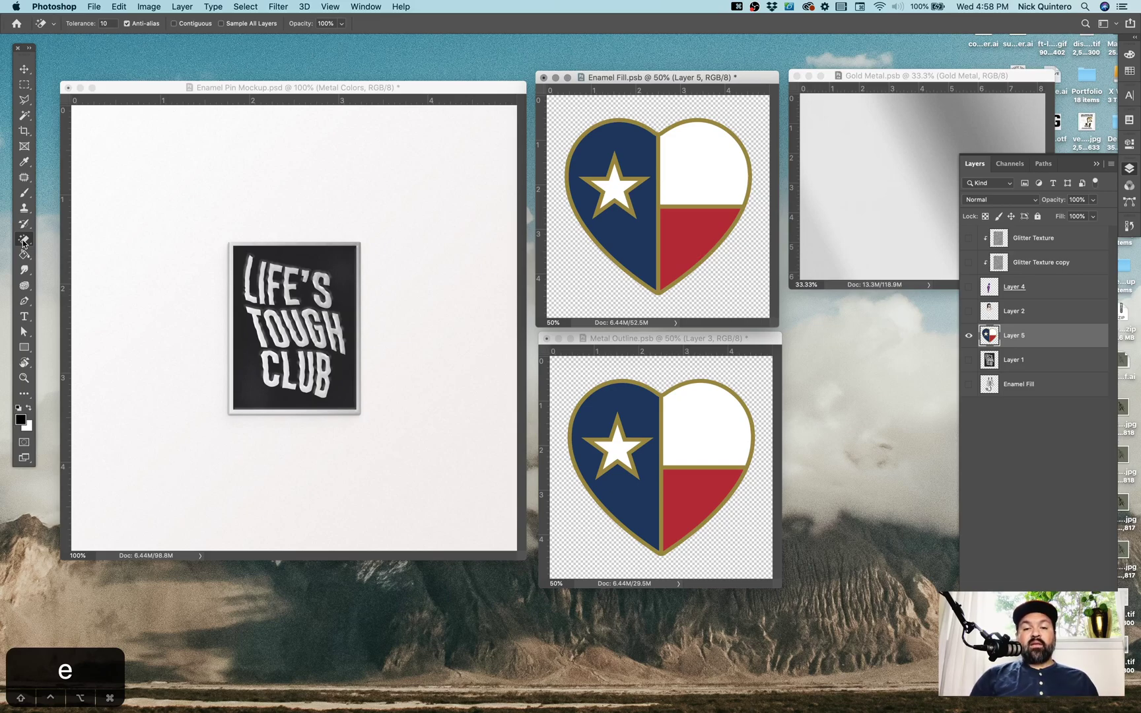
pyautogui.moveTo(687, 77); pyautogui.dragTo(682, 82)
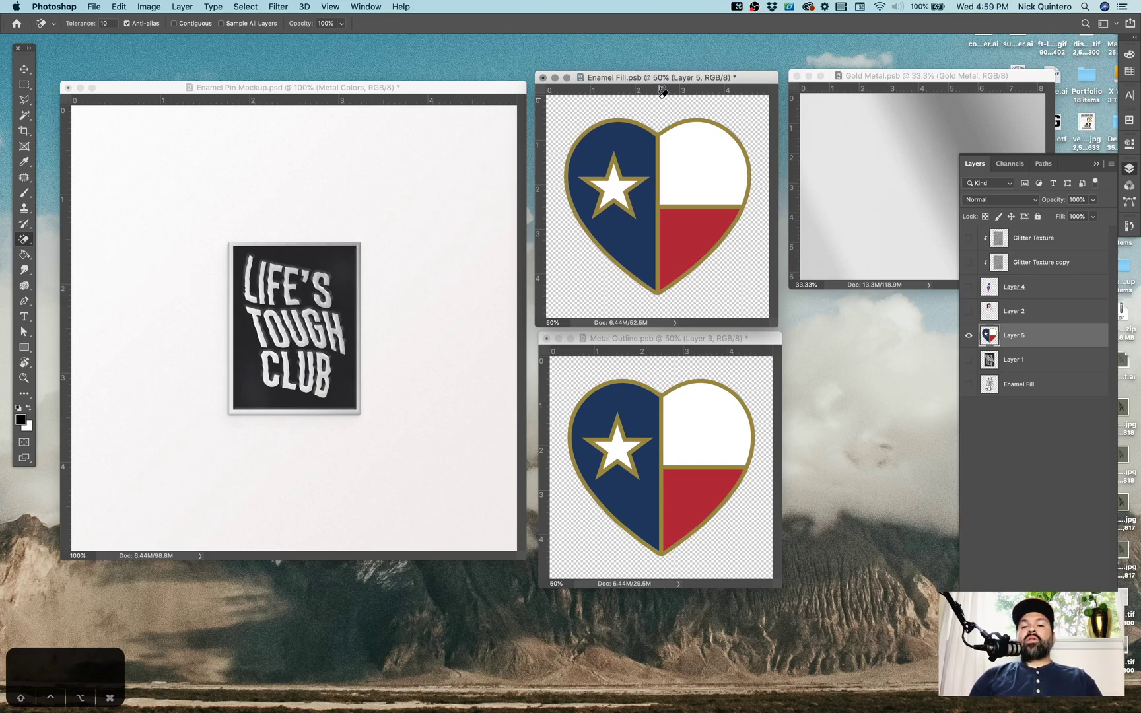
pyautogui.click(660, 130)
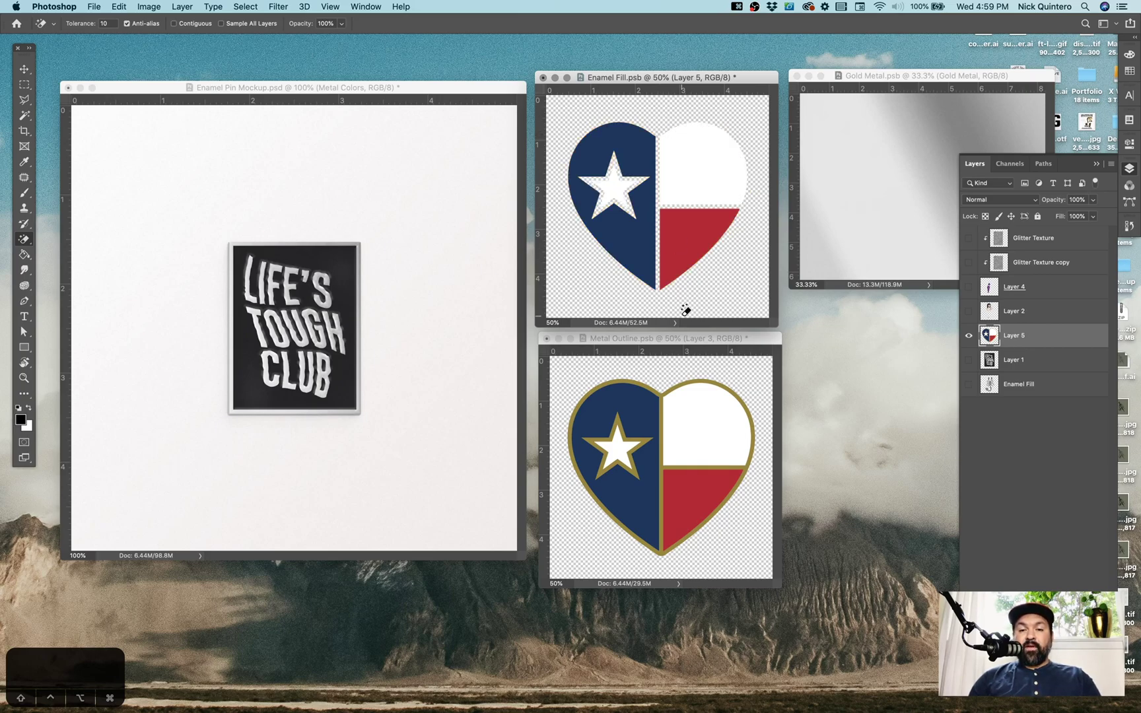
# Erase the white, blue and red areas of the Metal Outline heart, leaving only its outline.
pyautogui.click(689, 344)
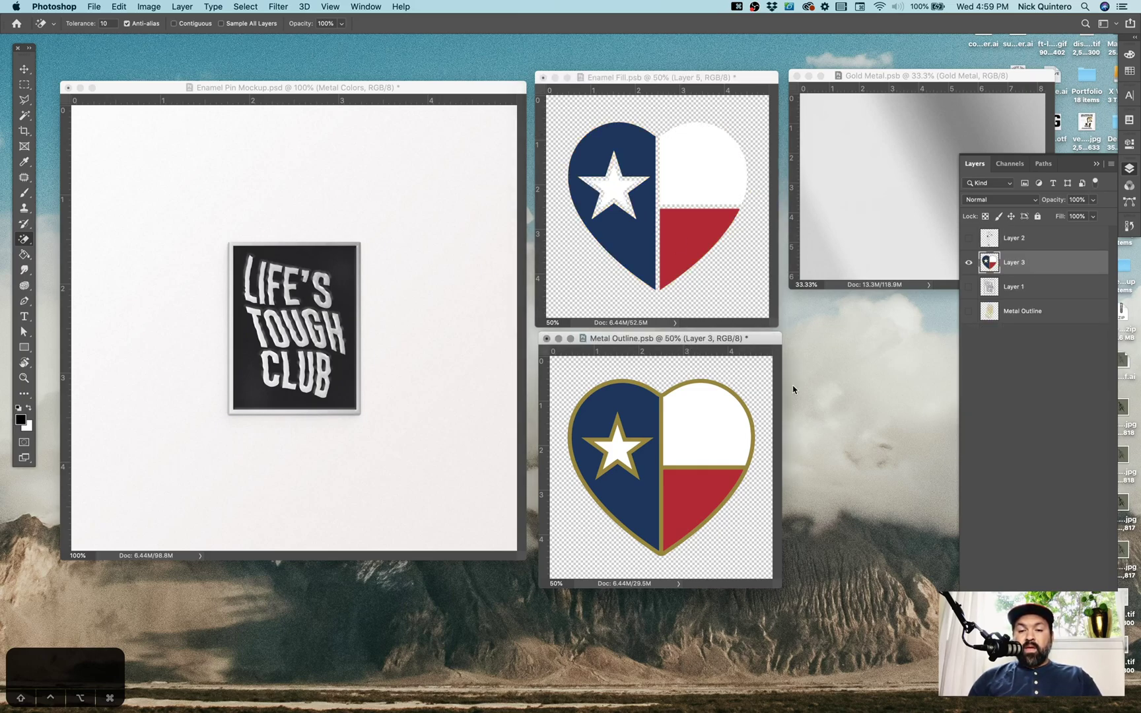
pyautogui.click(699, 439)
pyautogui.click(650, 418)
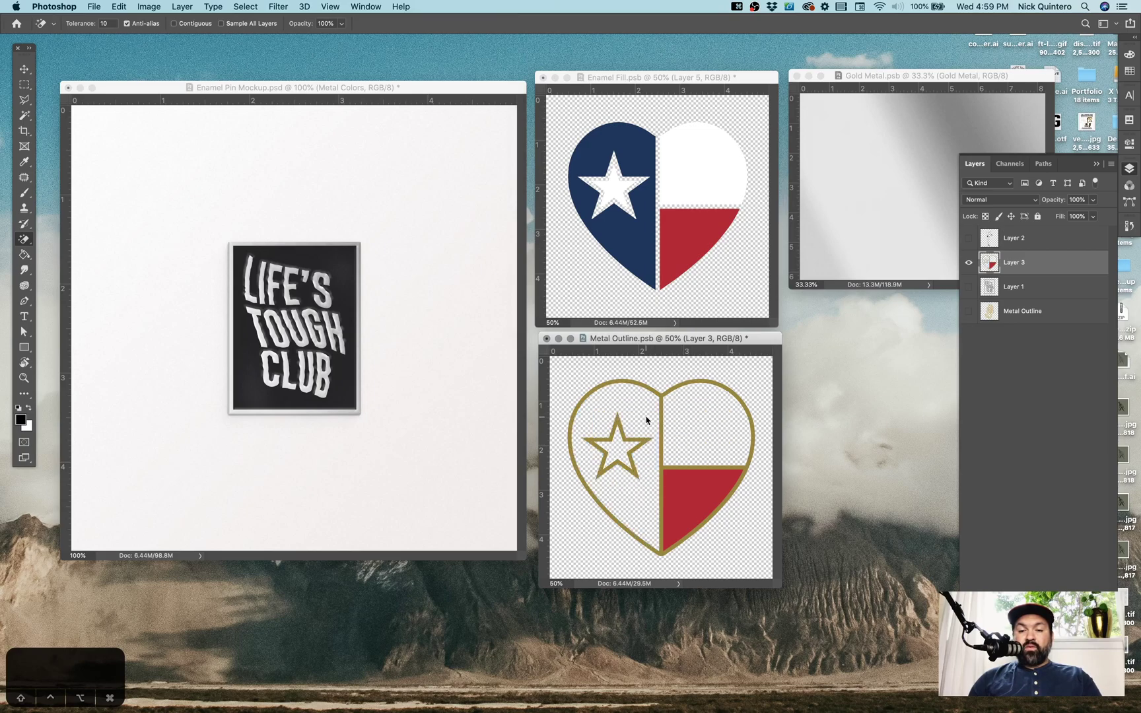
pyautogui.click(686, 477)
# Switch Gold Metal from the silver texture back to the gold texture and save it.
pyautogui.press('v')
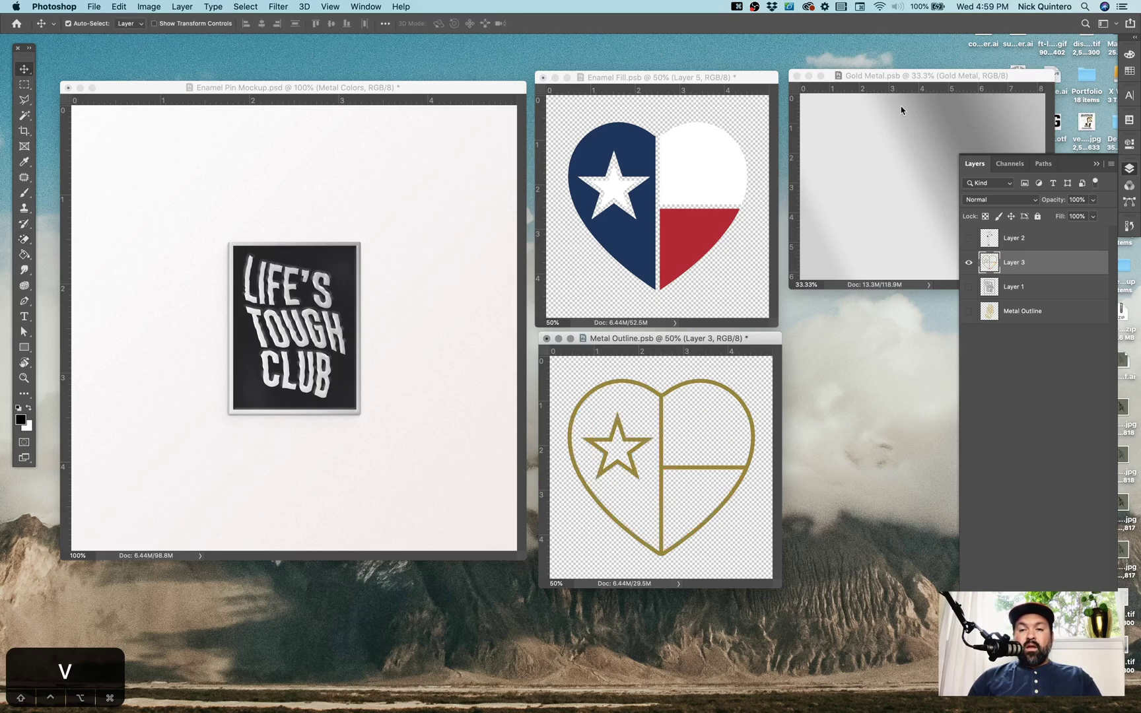
pyautogui.click(903, 84)
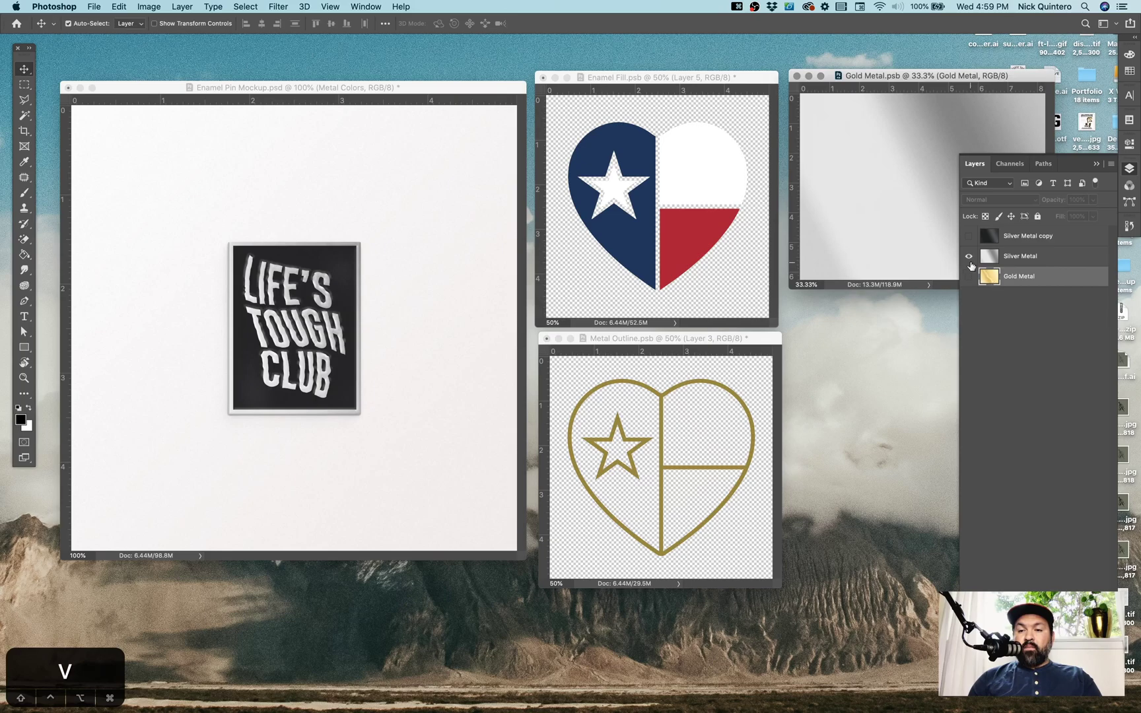
pyautogui.click(969, 255)
pyautogui.click(969, 276)
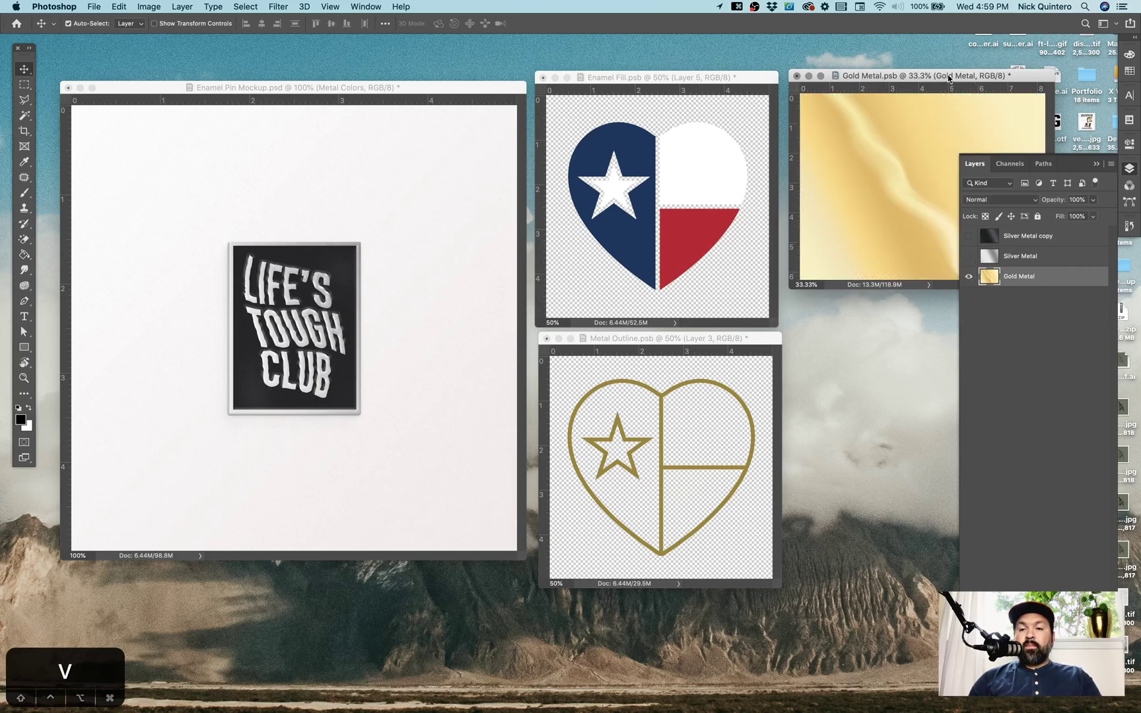
pyautogui.press('super+s')
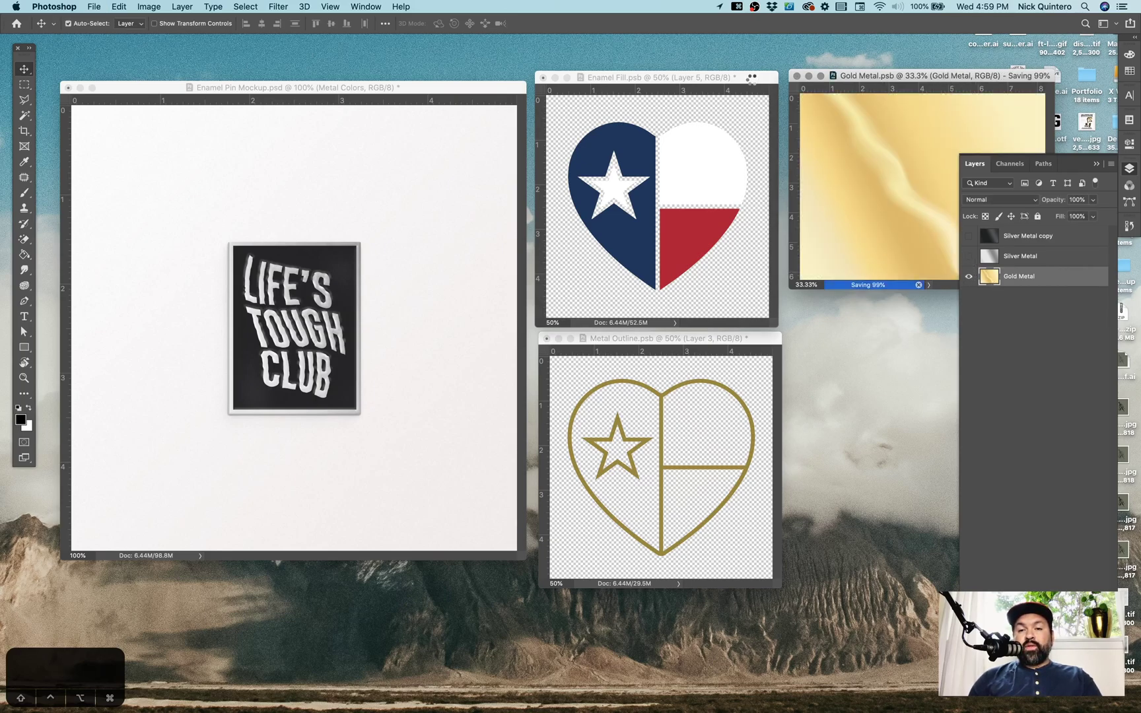
# Save the Enamel Fill and Metal Outline files to update the mockup.
pyautogui.click(752, 80)
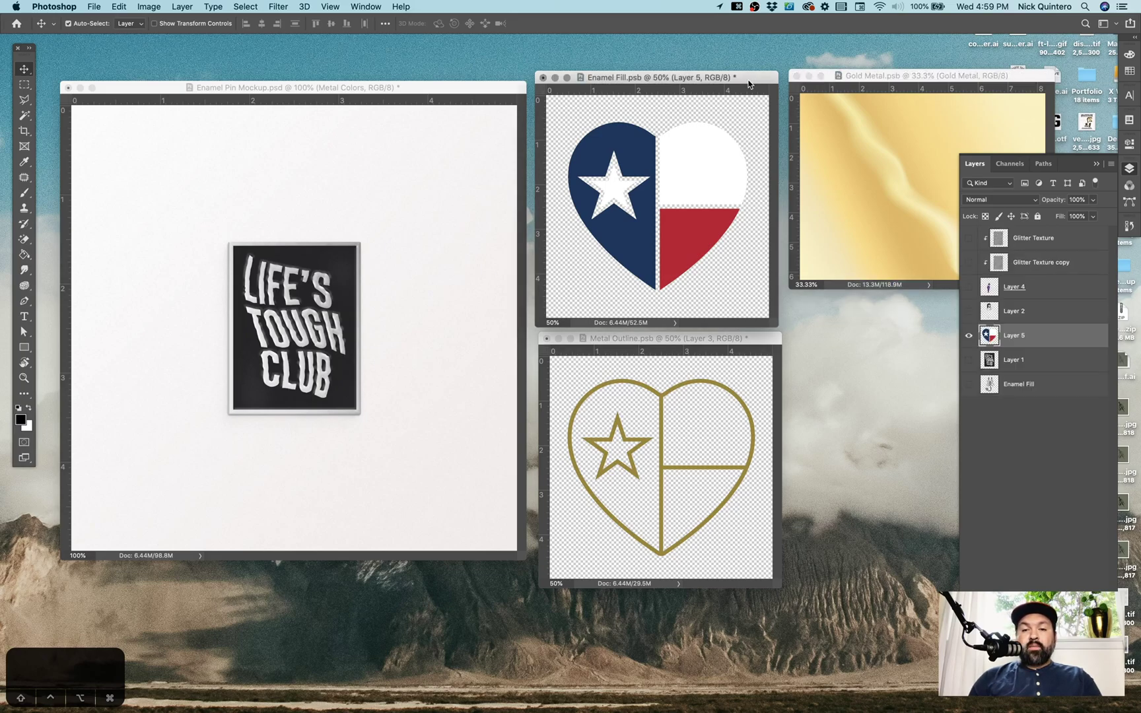
pyautogui.press('super+s')
pyautogui.click(705, 340)
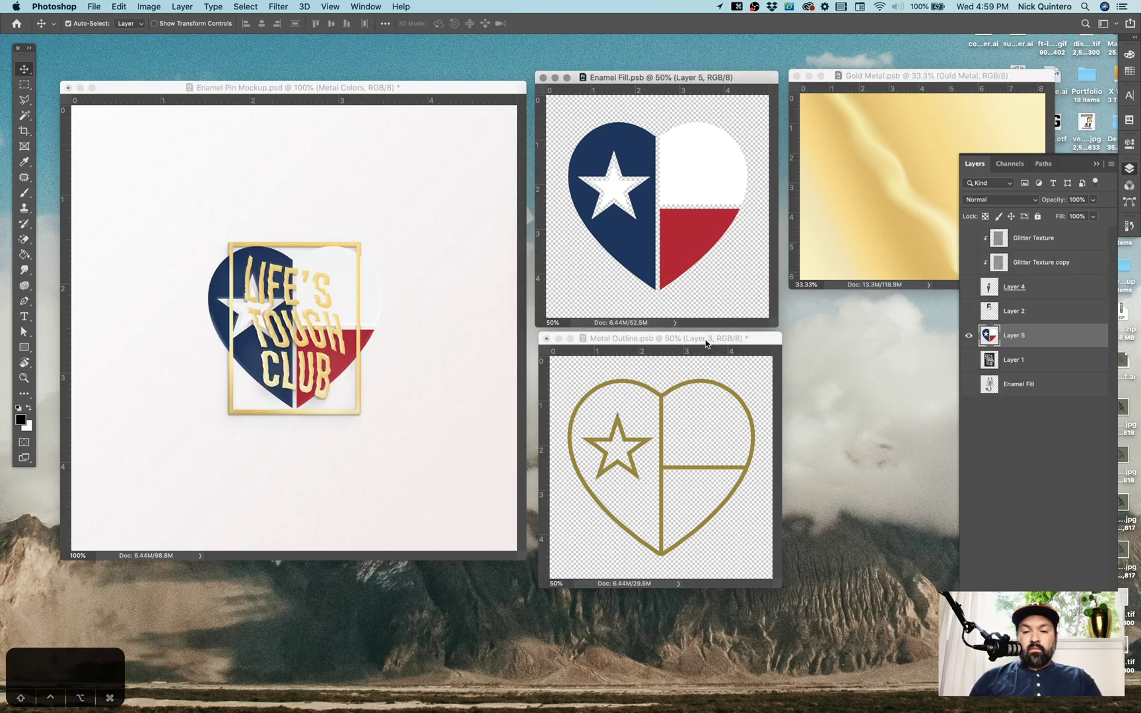
pyautogui.press('super+s')
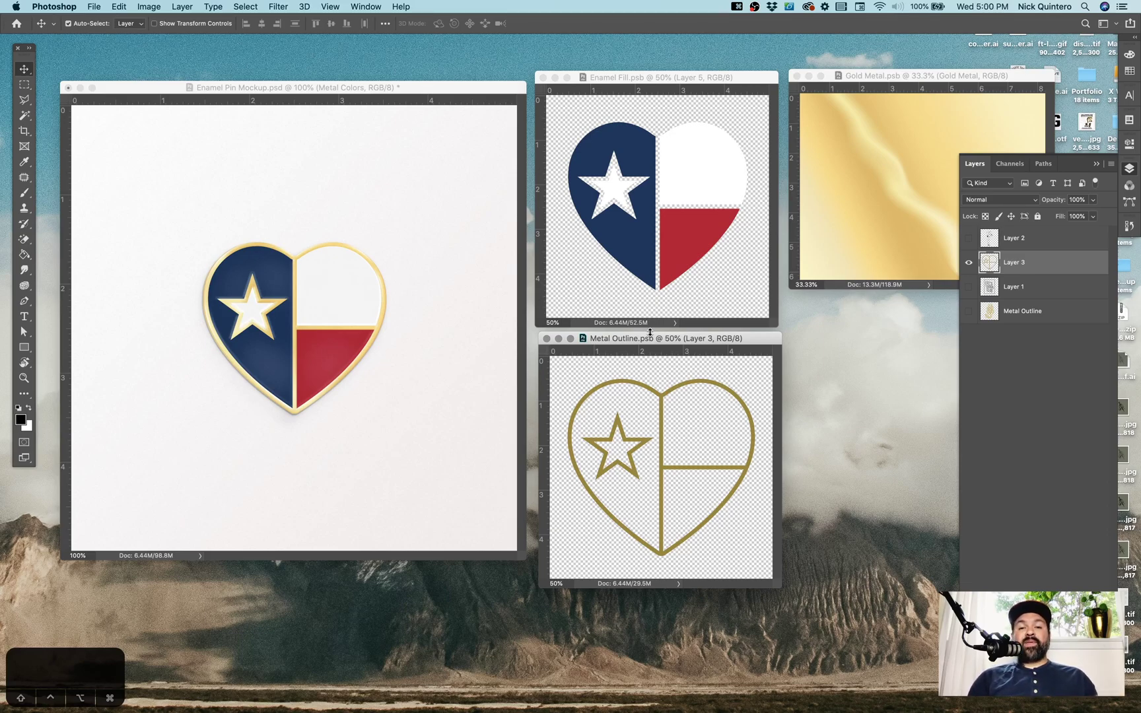
# Cycle through the mockup, Enamel Fill and Metal Outline windows, ending on Metal Outline.
pyautogui.click(481, 91)
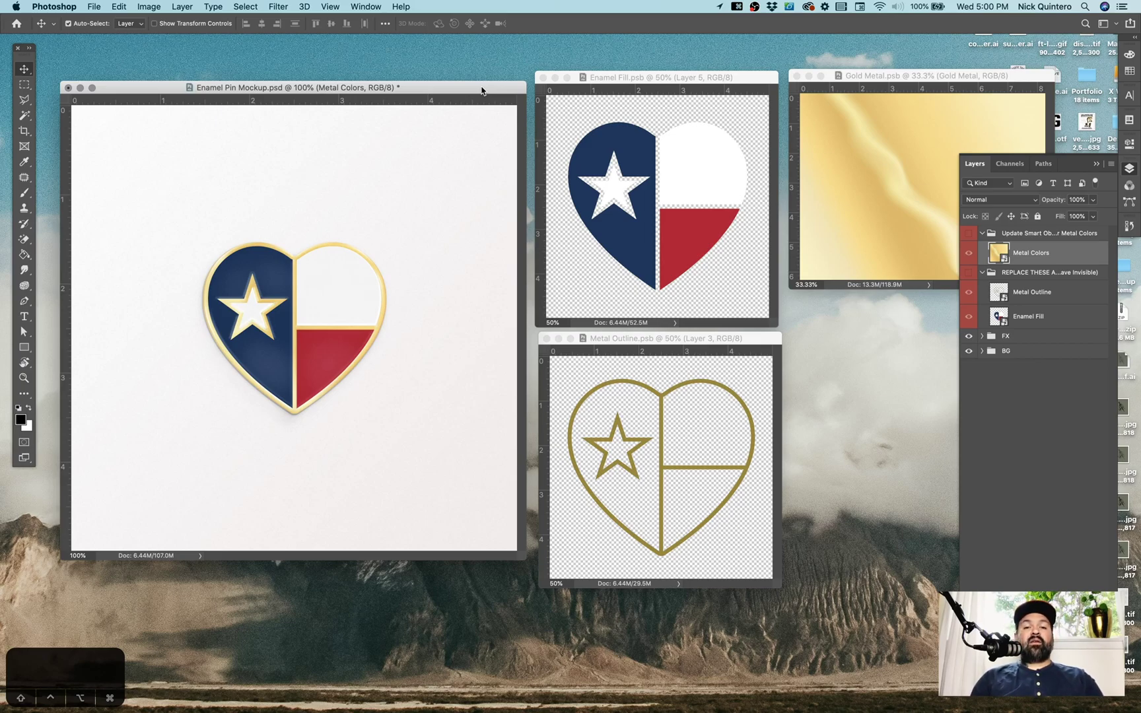
pyautogui.click(650, 89)
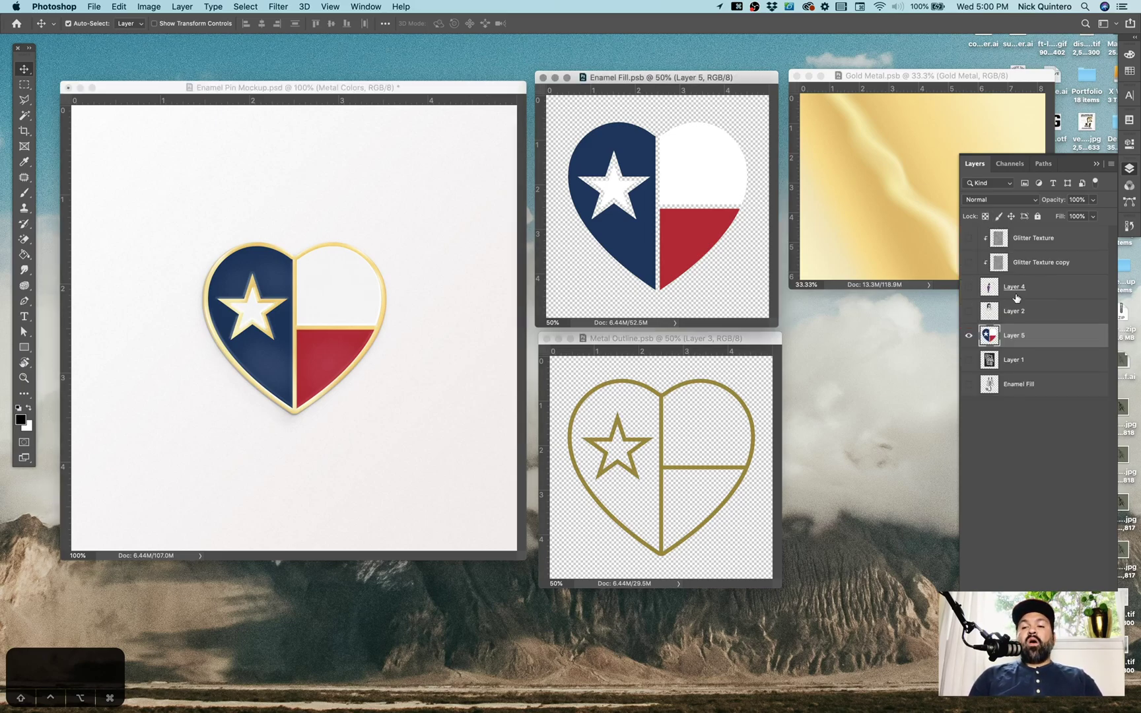
pyautogui.click(756, 342)
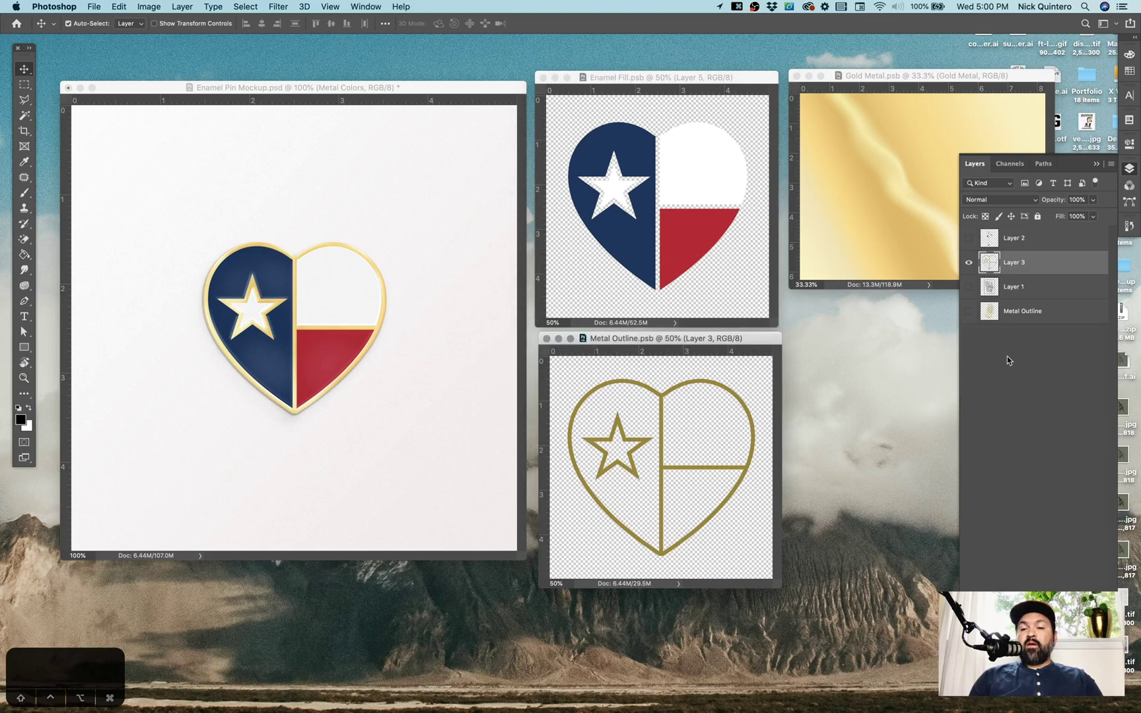
# Show the cartoon figure outline instead of the gold heart outline in Metal Outline and save.
pyautogui.click(969, 263)
pyautogui.click(969, 238)
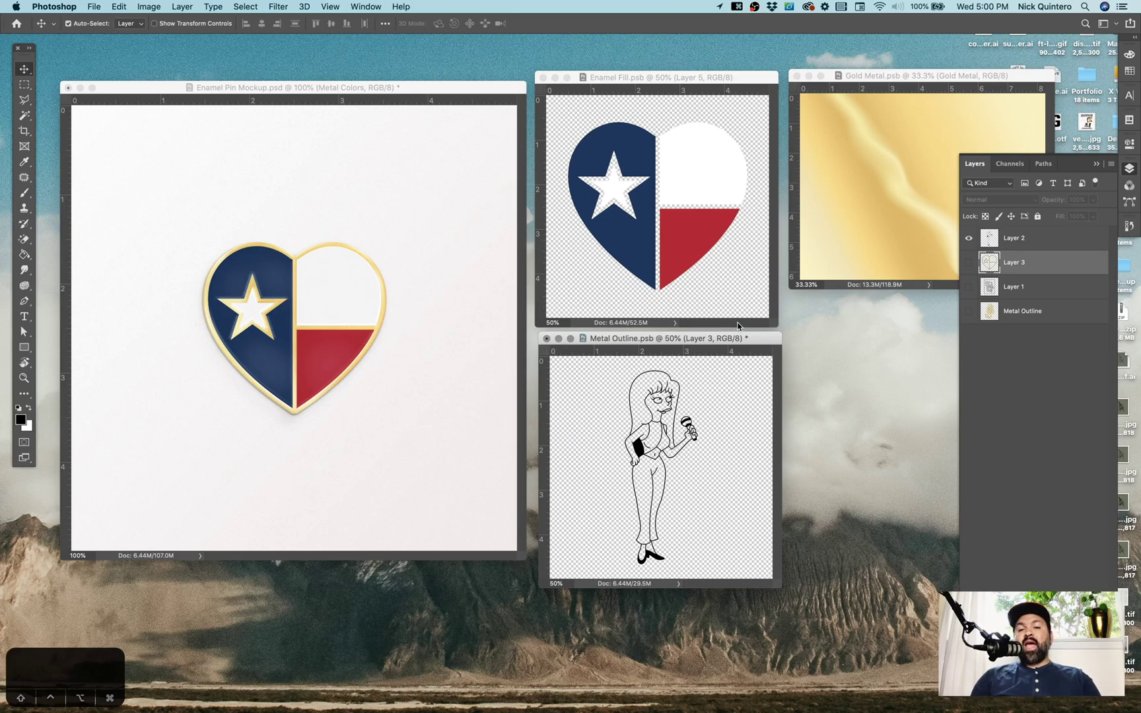
pyautogui.click(734, 81)
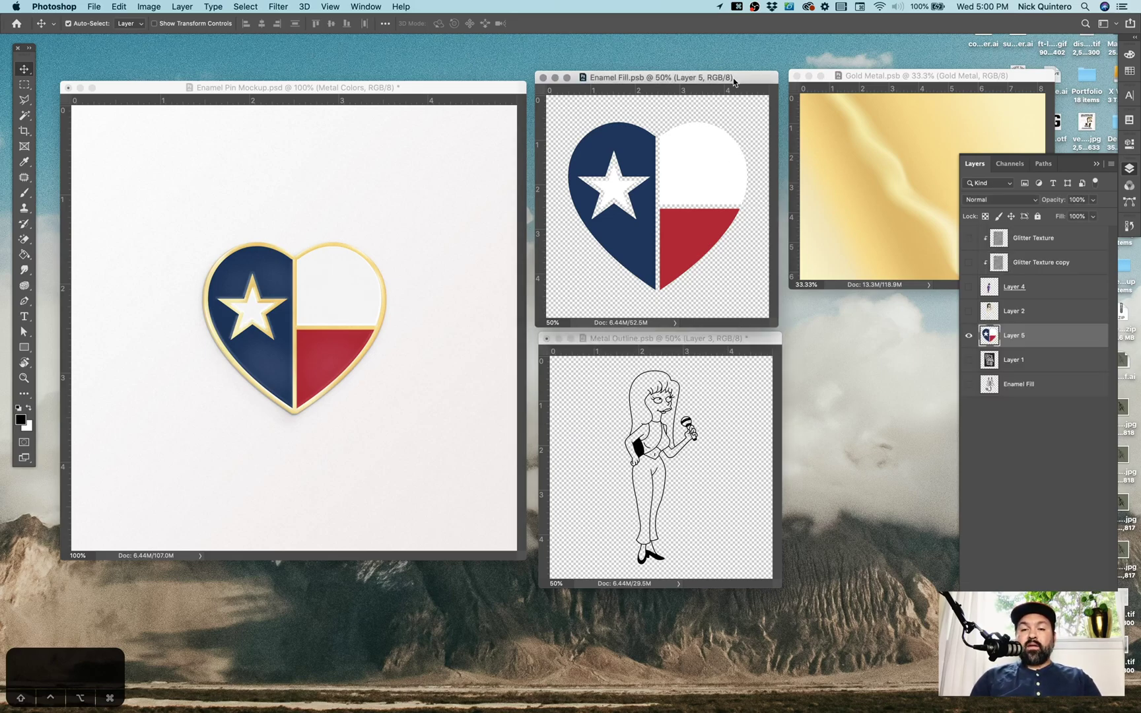
pyautogui.hotkey('ctrl', 'Tab')
pyautogui.keyDown('alt'); pyautogui.click(969, 263); pyautogui.keyUp('alt')
pyautogui.click(969, 238)
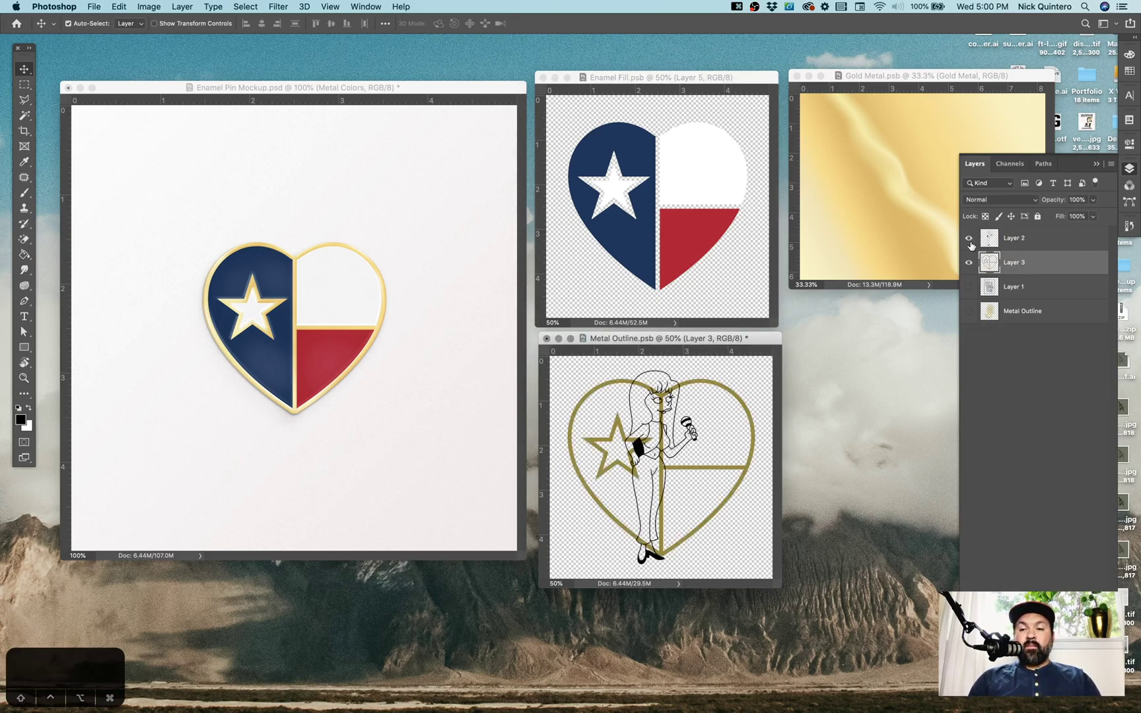
pyautogui.click(968, 262)
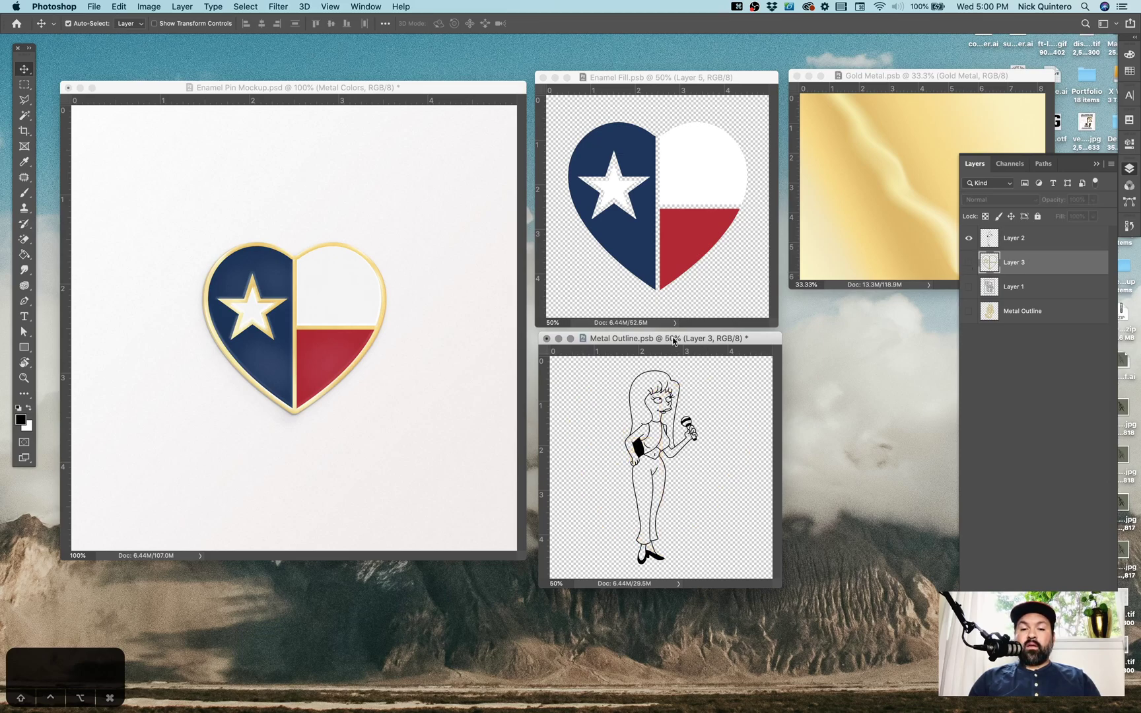
pyautogui.press('super+s')
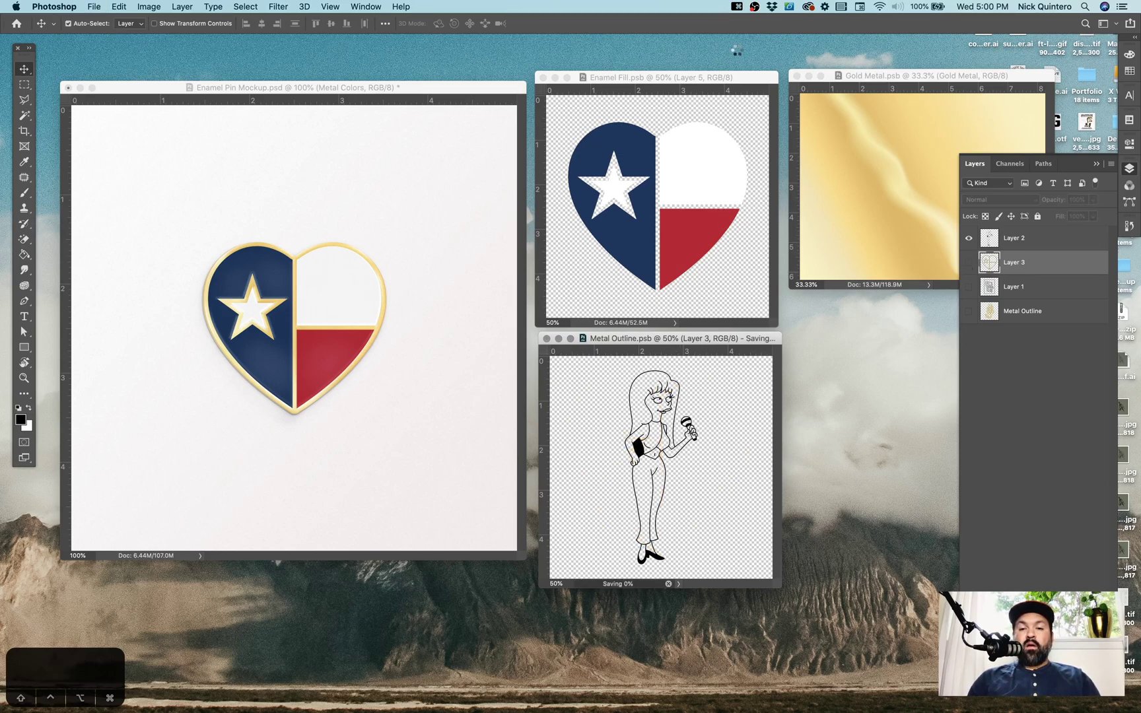
pyautogui.click(716, 83)
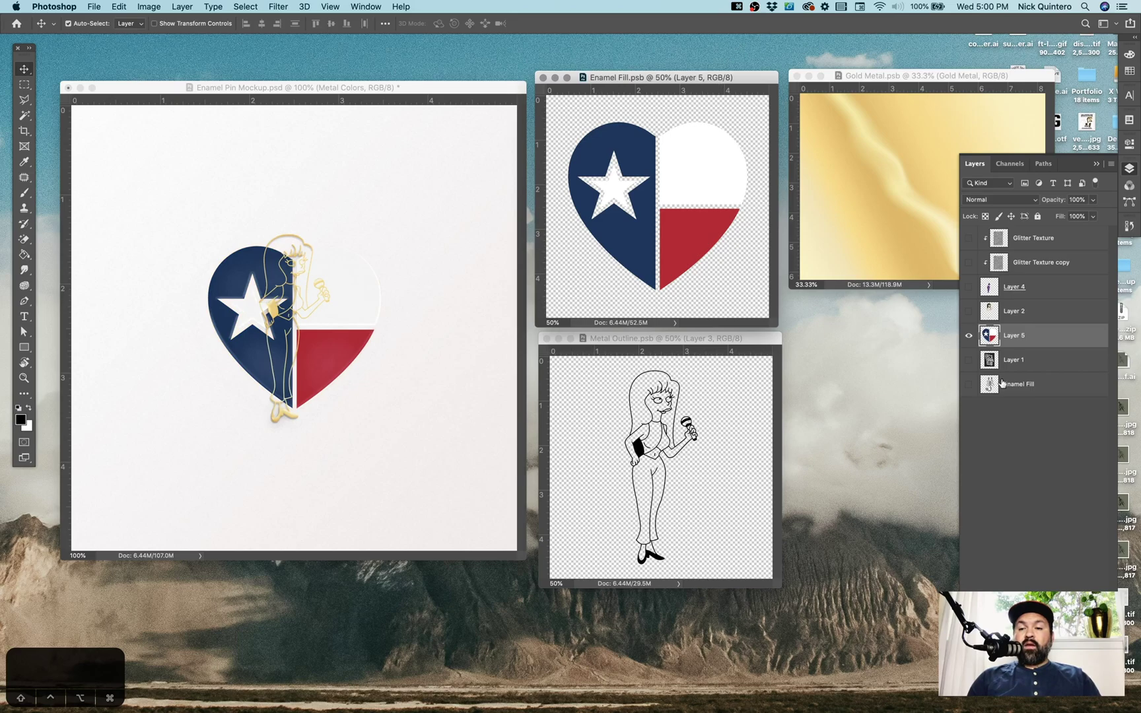
# In Enamel Fill, hide the flag heart fill and show the figure's fill and purple outfit layers.
pyautogui.click(968, 337)
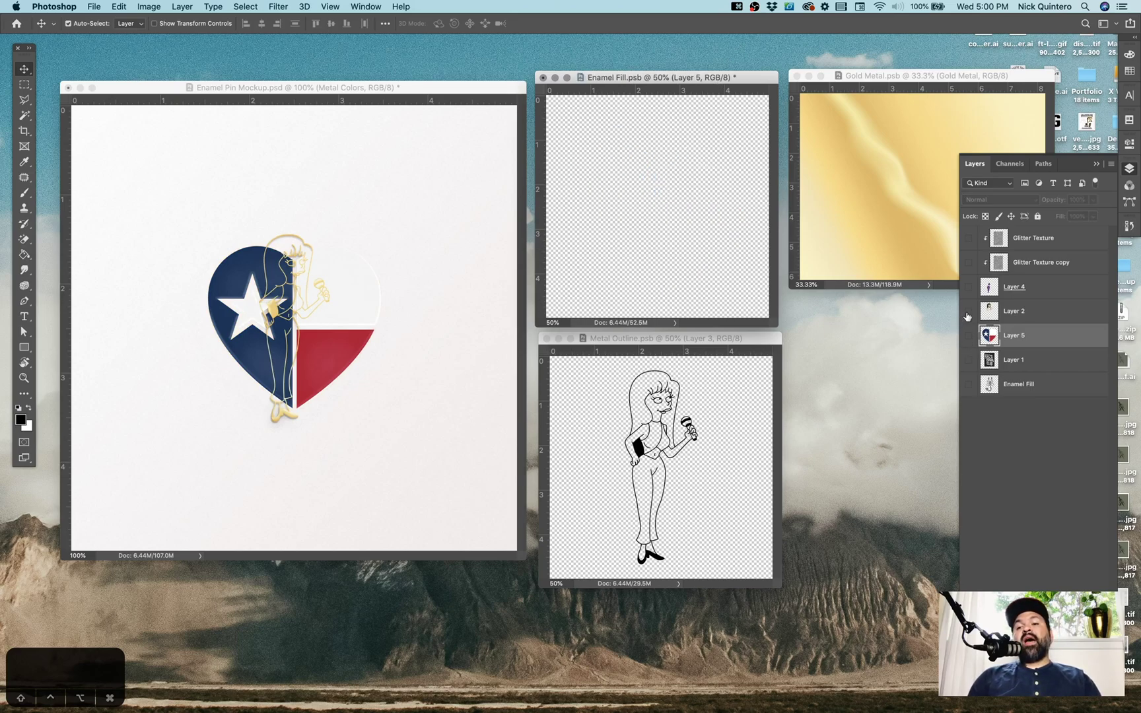
pyautogui.click(968, 313)
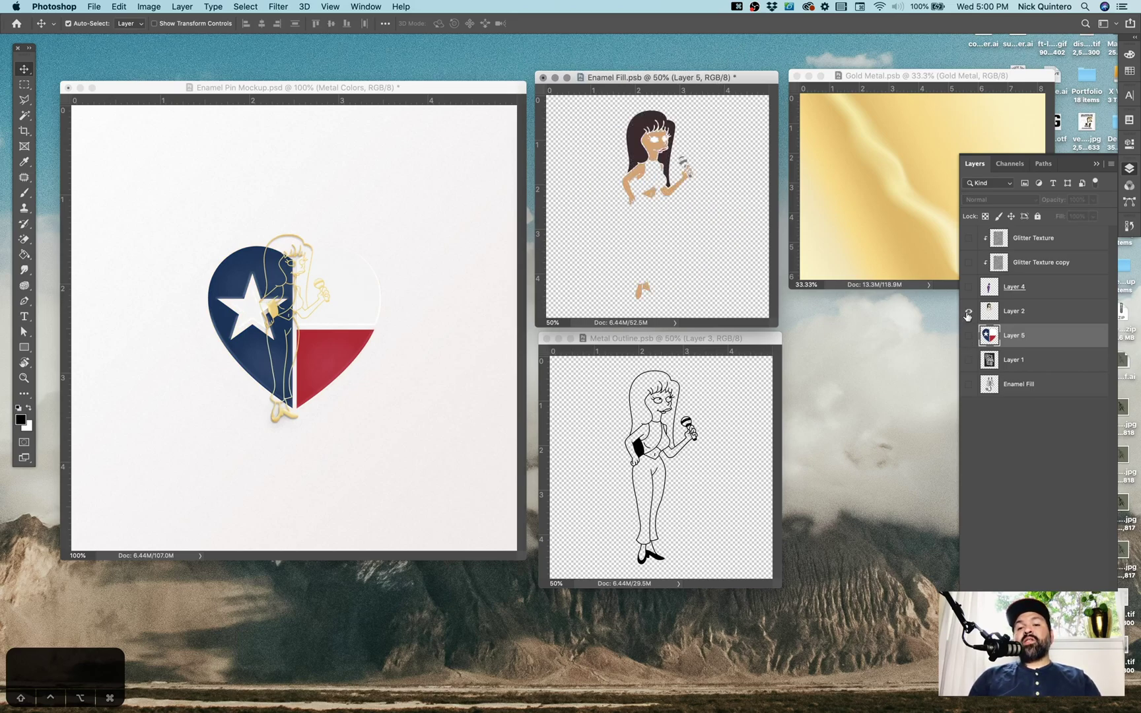
pyautogui.click(1013, 321)
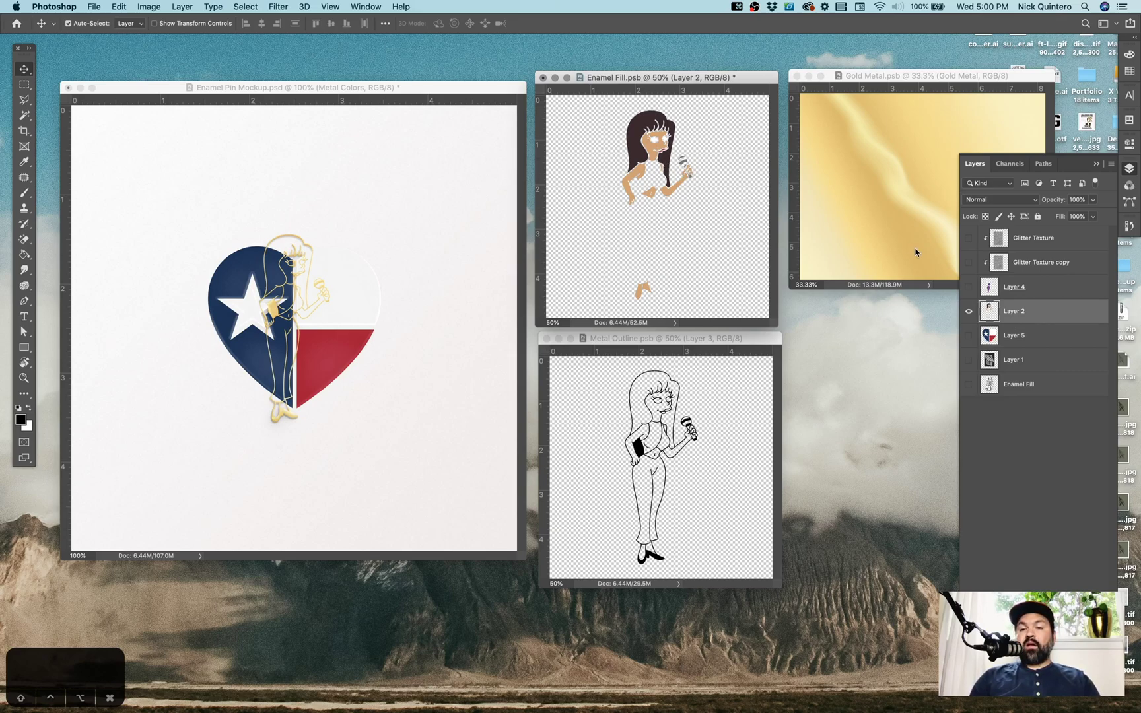
pyautogui.click(969, 287)
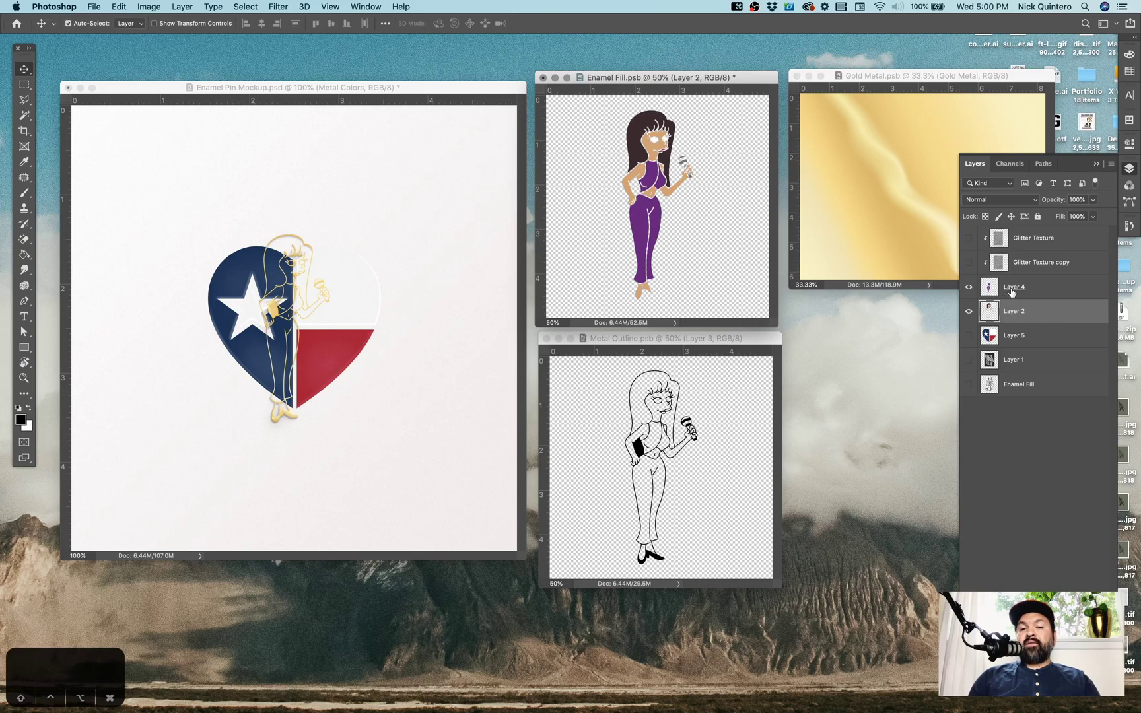
pyautogui.click(1015, 289)
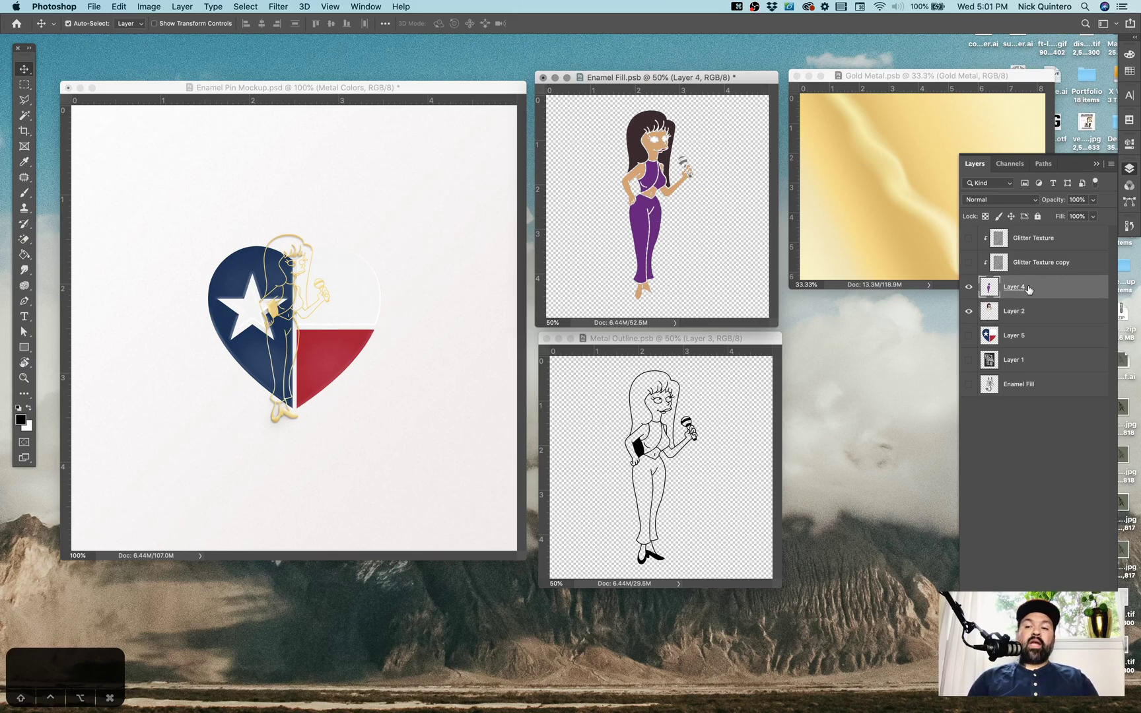
# Show the Glitter Texture copy and Glitter Texture layers on the outfit, then save Enamel Fill.
pyautogui.click(1025, 270)
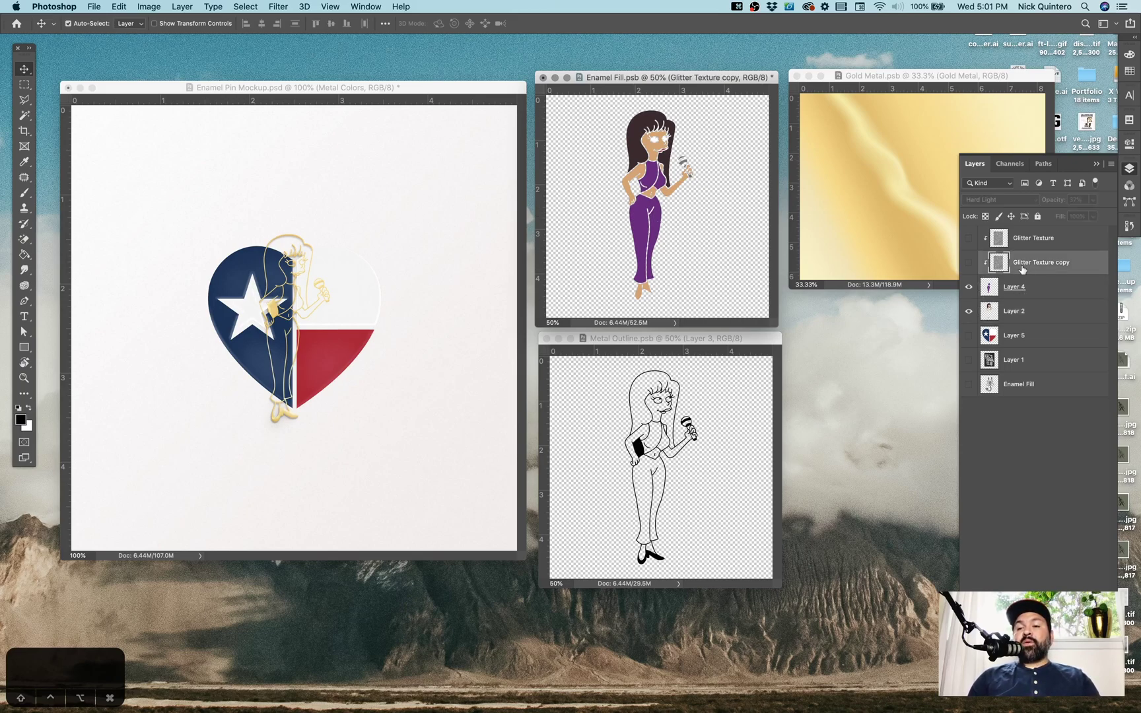
pyautogui.click(970, 263)
pyautogui.click(969, 239)
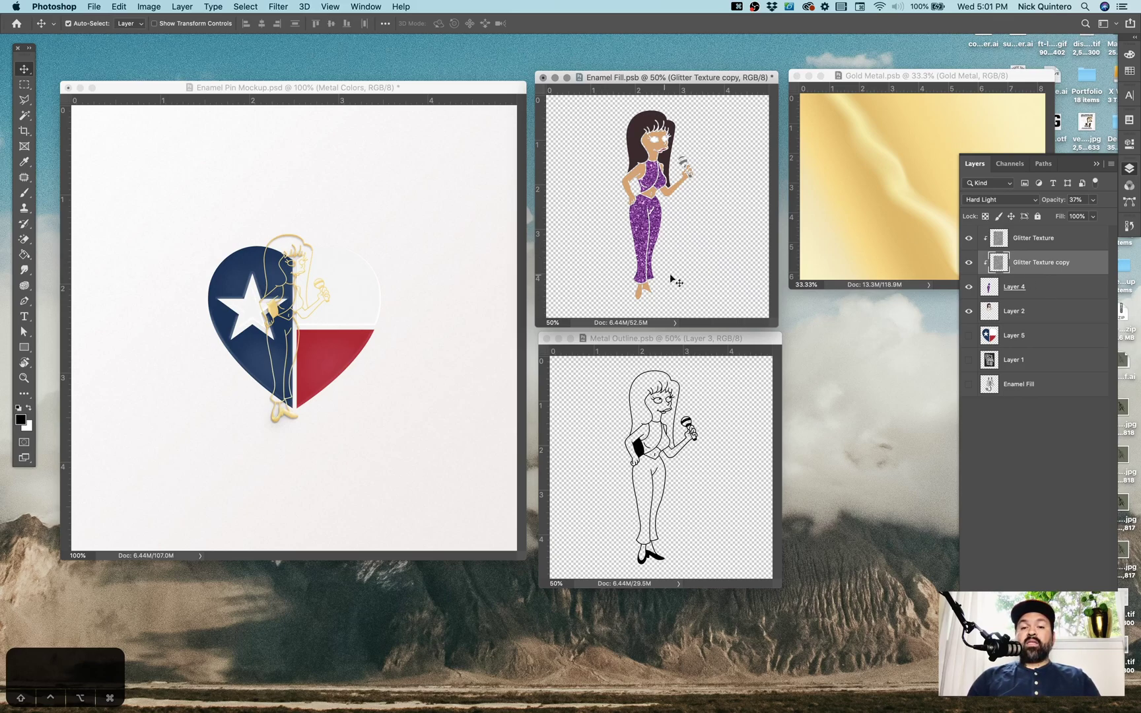
pyautogui.press('super+s')
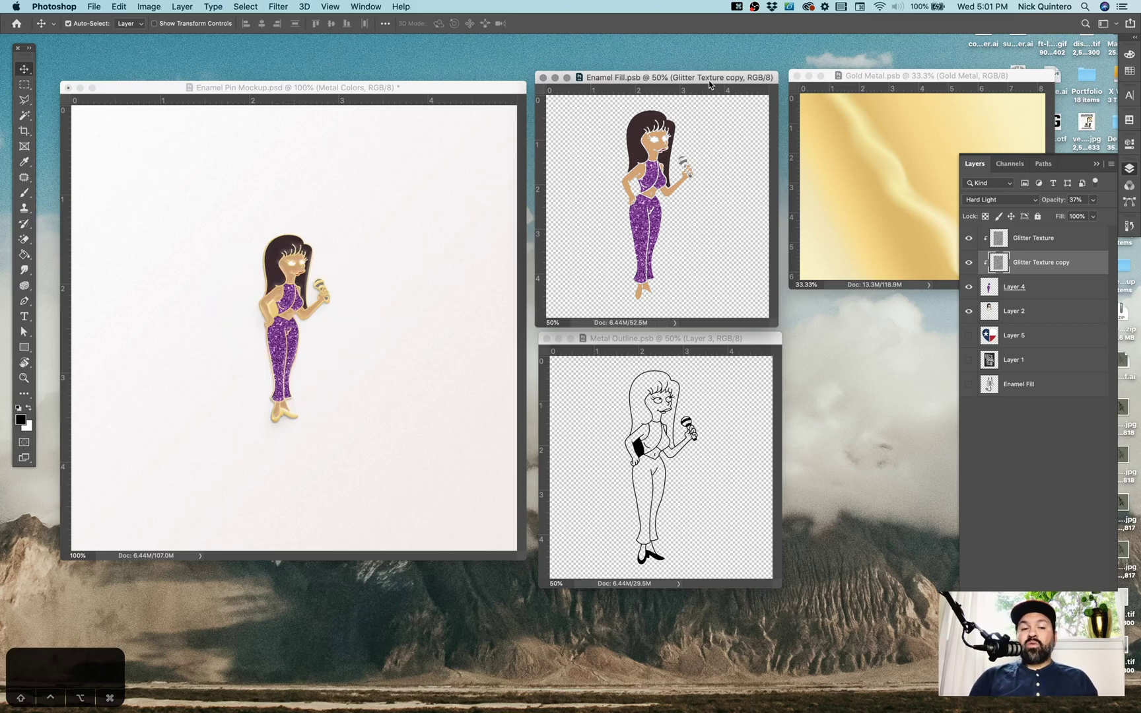
# In Gold Metal, show the dark Silver Metal copy layer, save, and view the black-metal mockup.
pyautogui.click(922, 83)
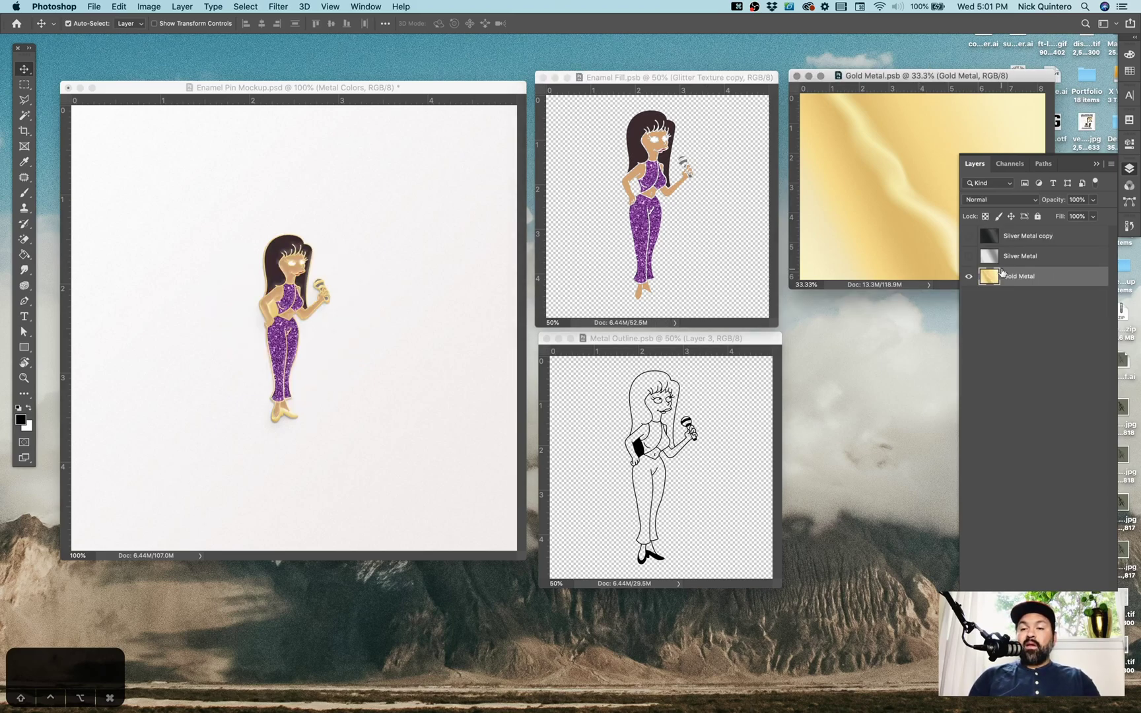
pyautogui.click(970, 235)
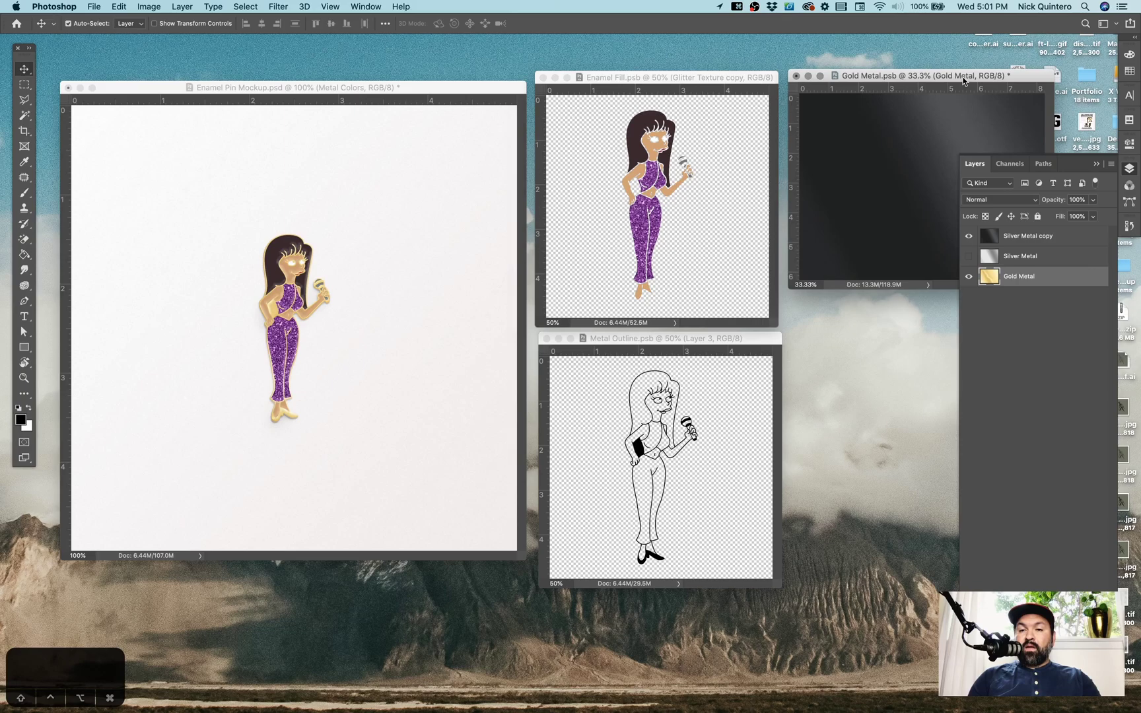
pyautogui.press('super+s')
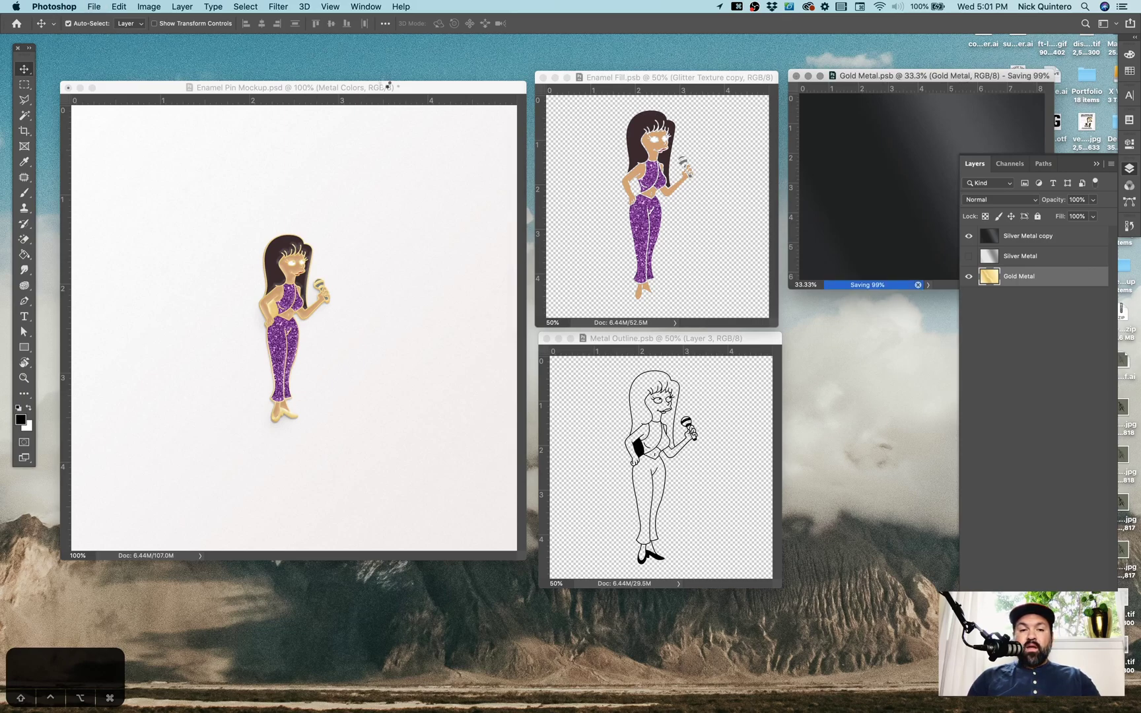
pyautogui.click(418, 90)
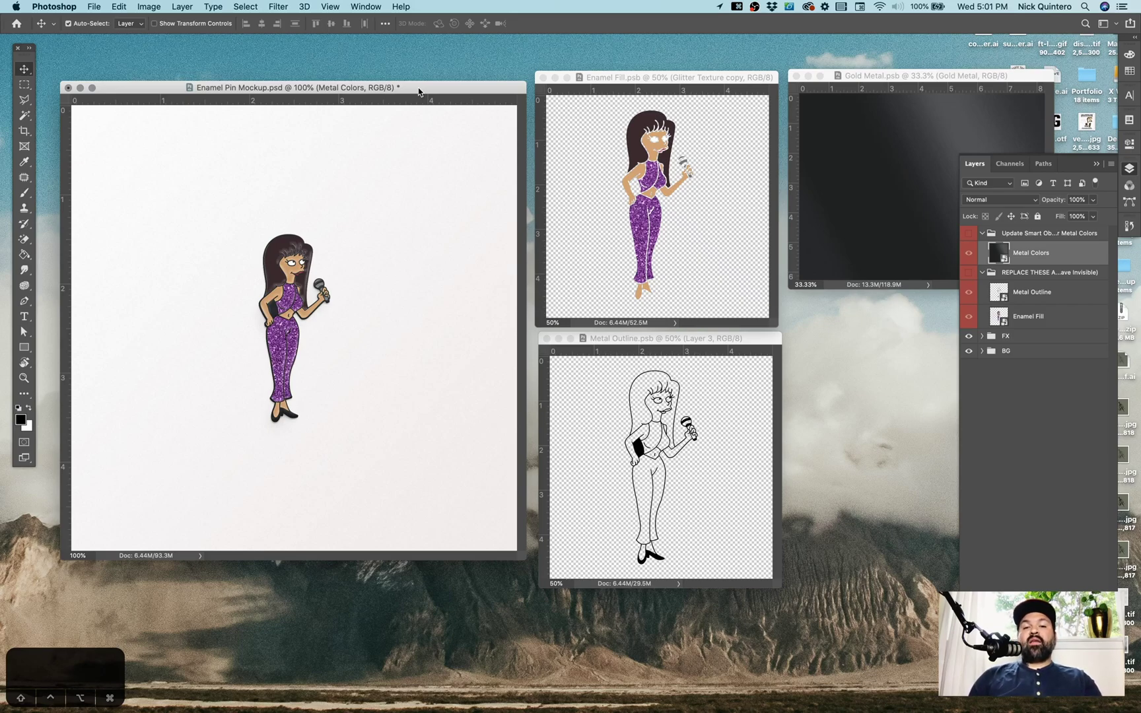
pyautogui.click(649, 83)
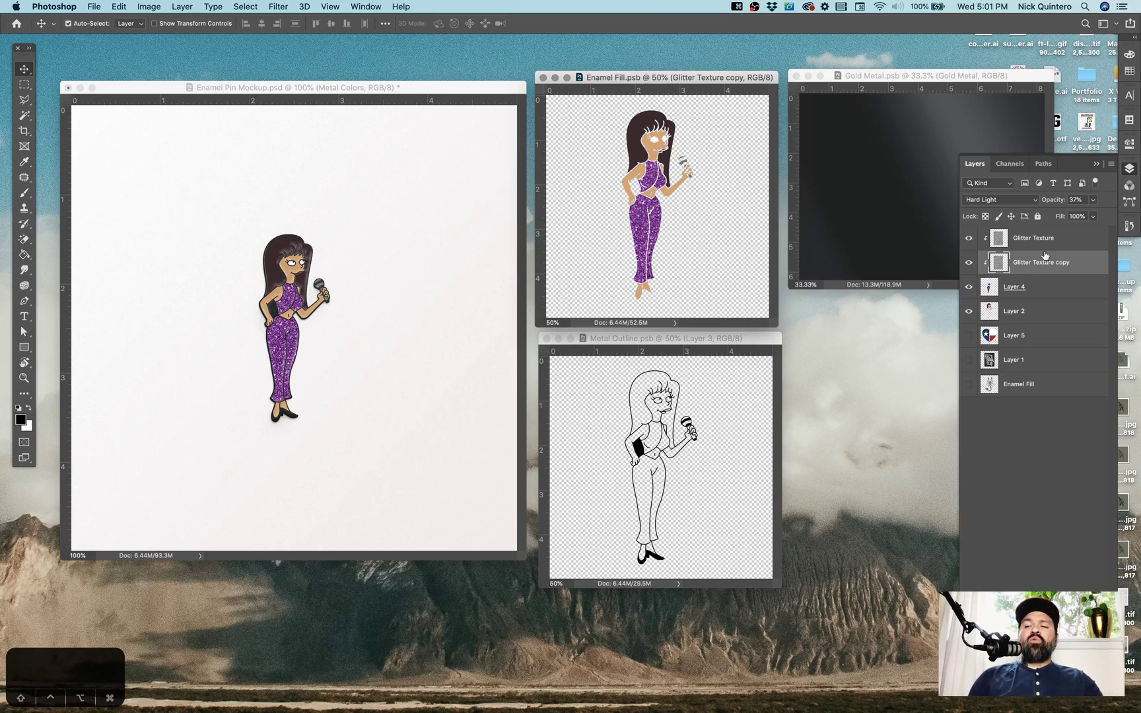
pyautogui.click(1040, 294)
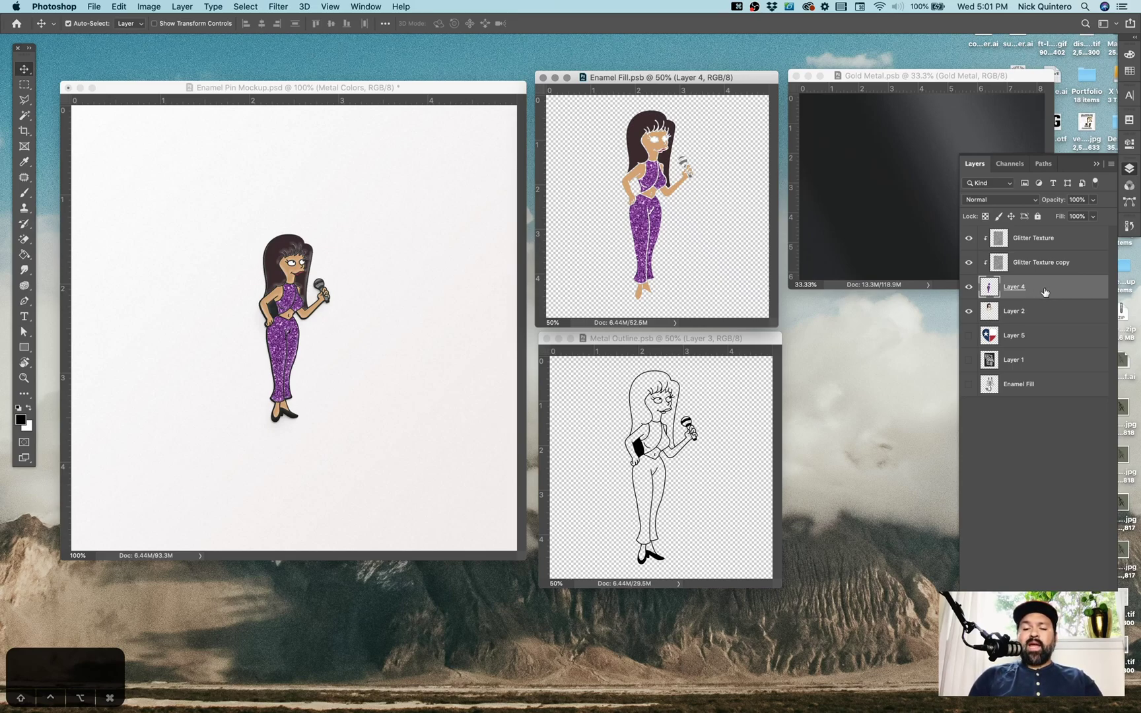
pyautogui.click(20, 420)
pyautogui.write('ff0000')
pyautogui.press('Return')
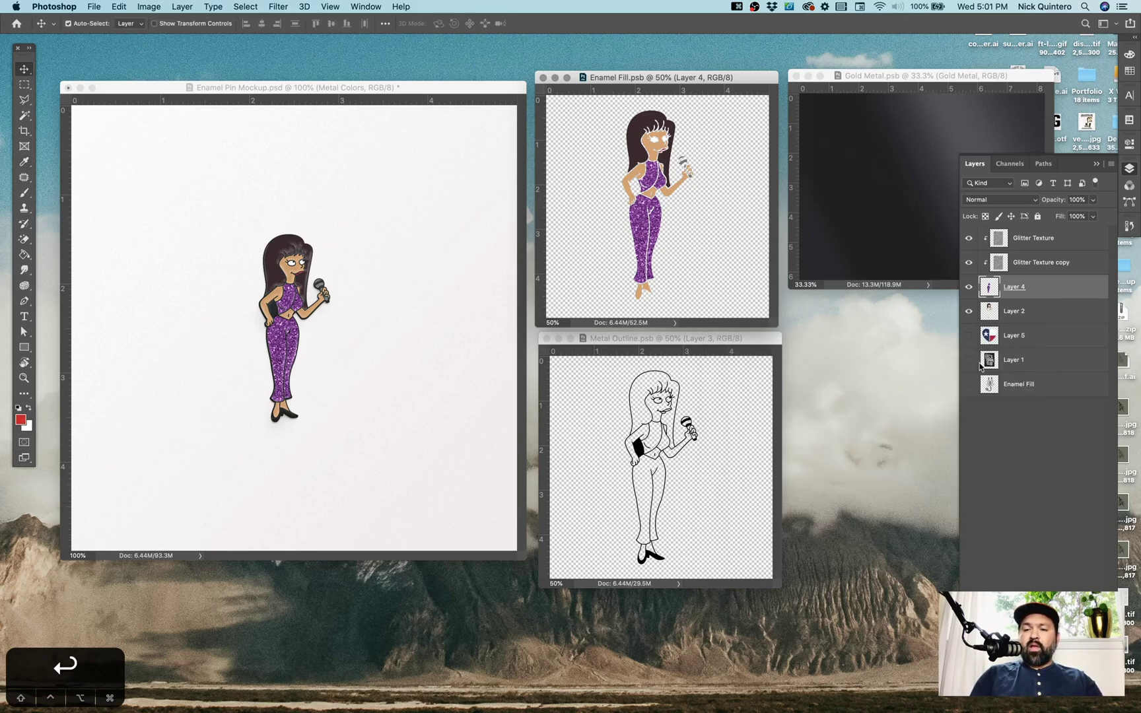
pyautogui.hotkey('alt', 'shift', 'BackSpace')
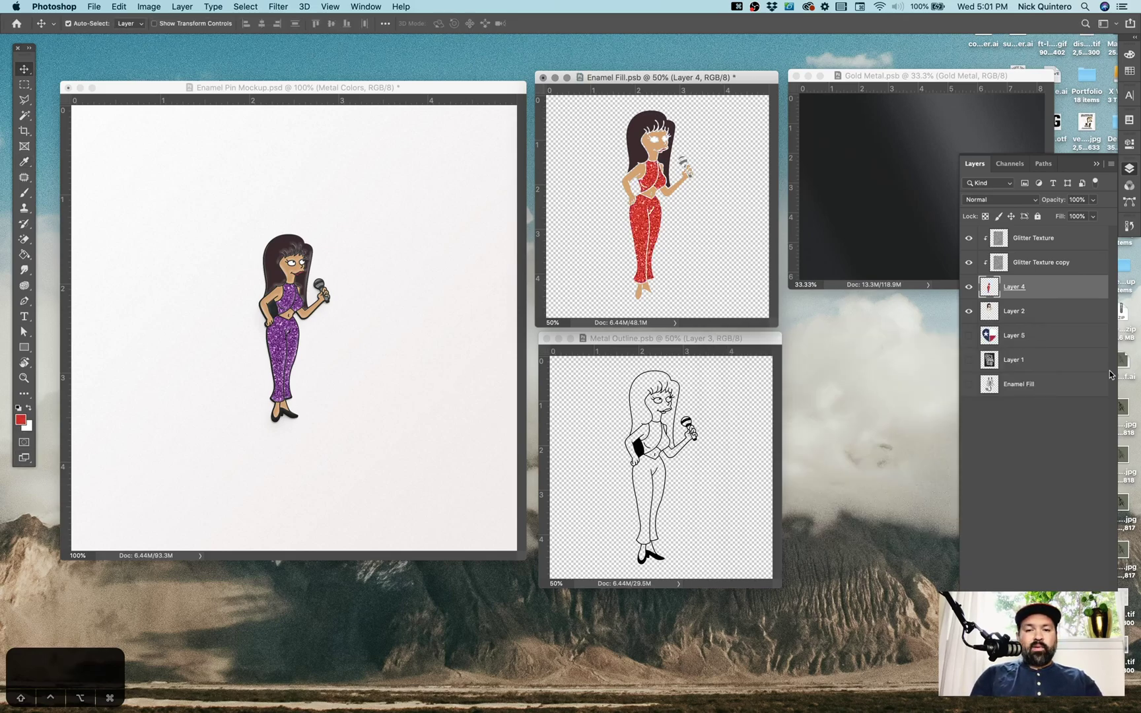
pyautogui.press('super+z')
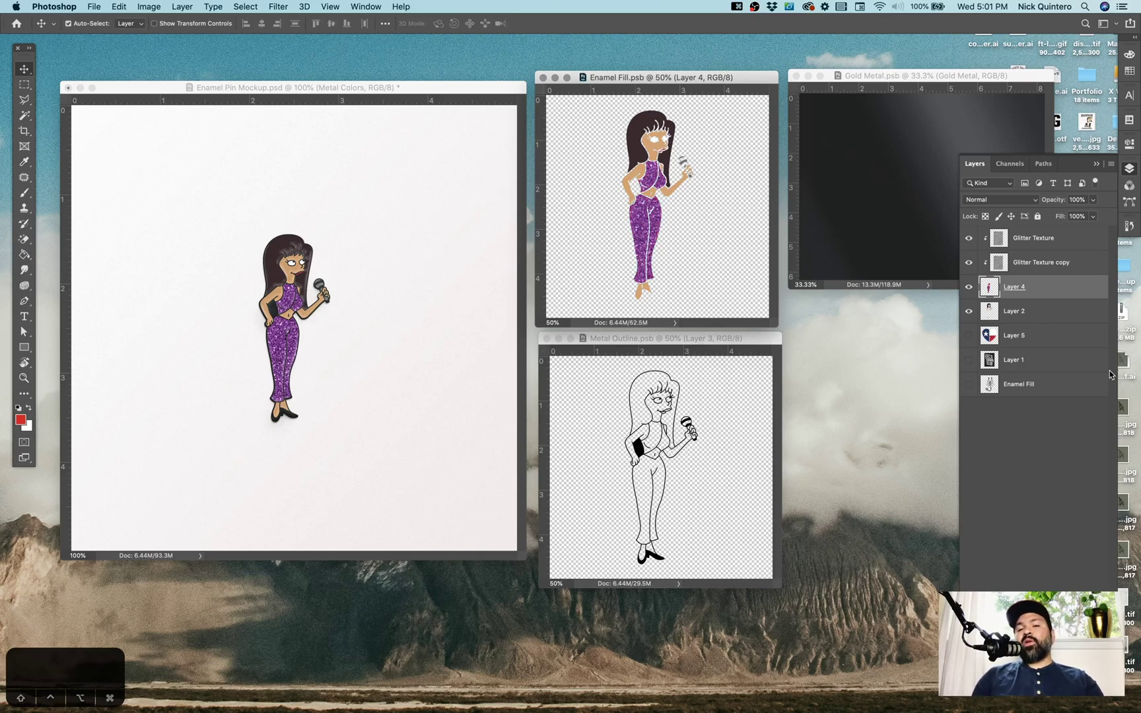